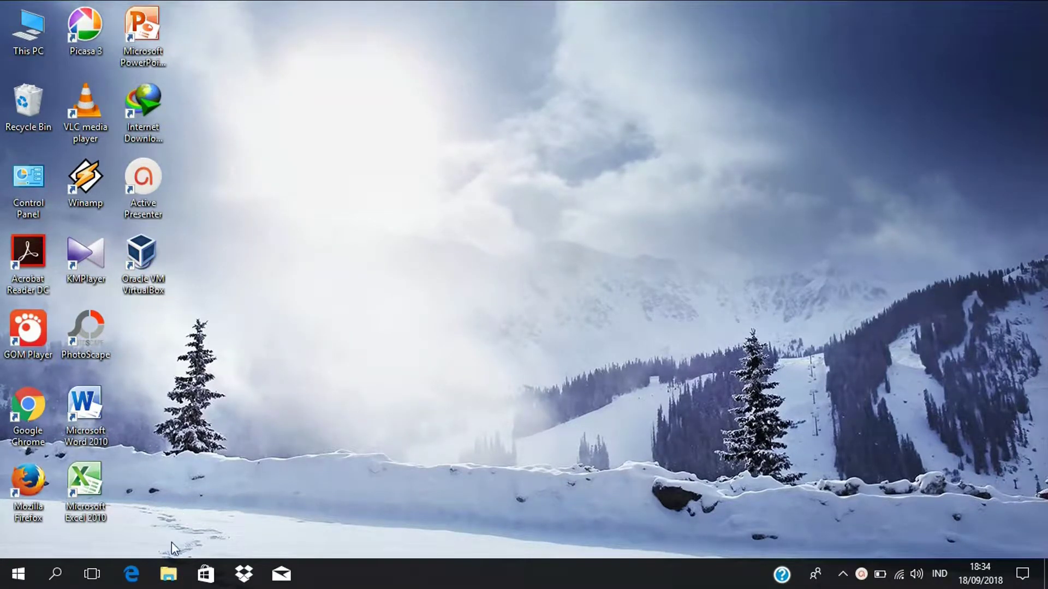
- Open File Explorer and browse to the Documents > Produktif folder
left_click(168, 575)
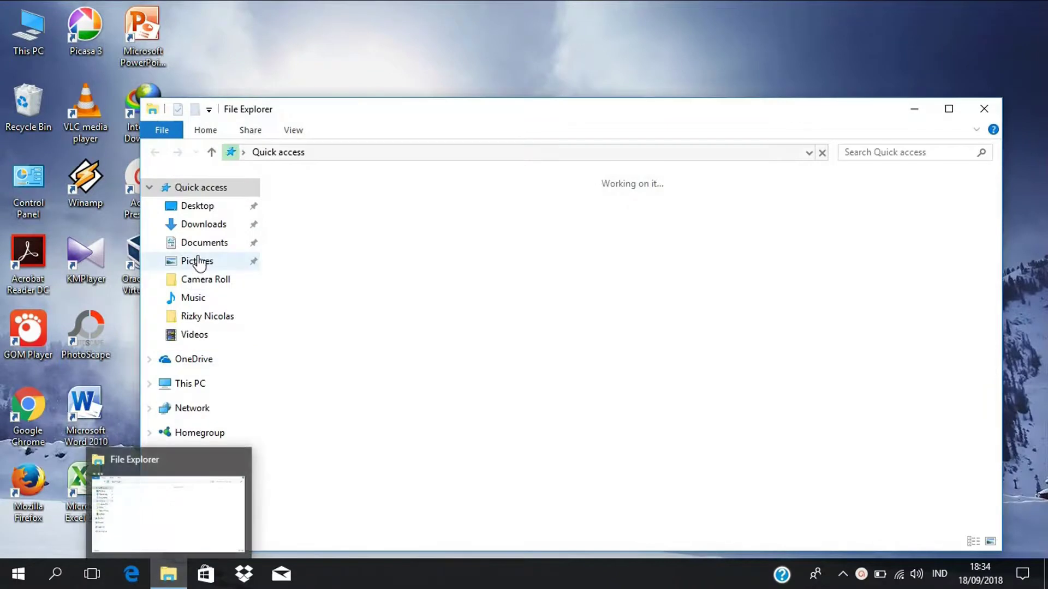
left_click(232, 317)
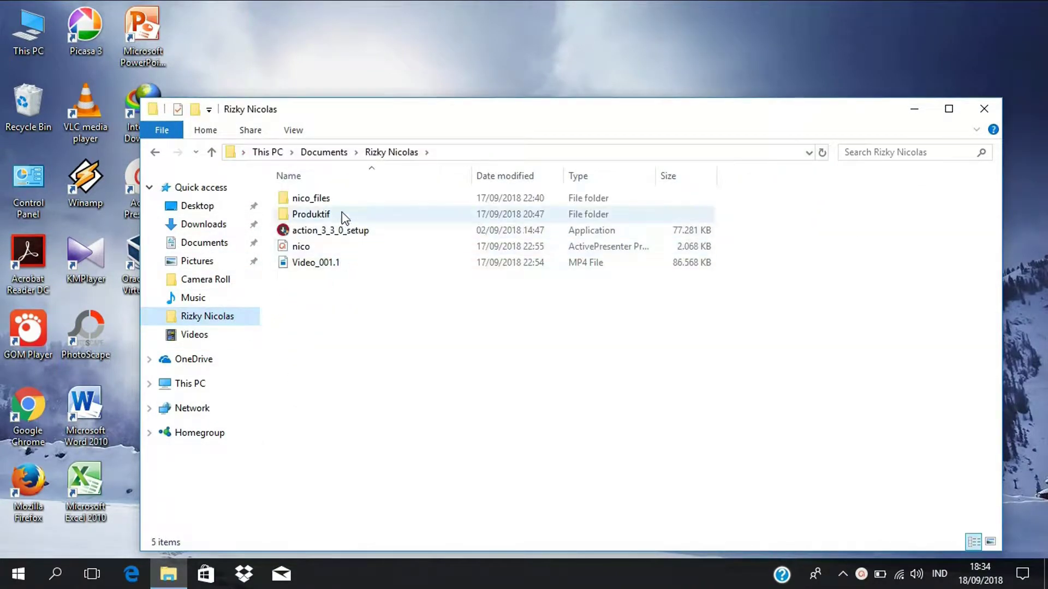
double_click(311, 198)
left_click(157, 153)
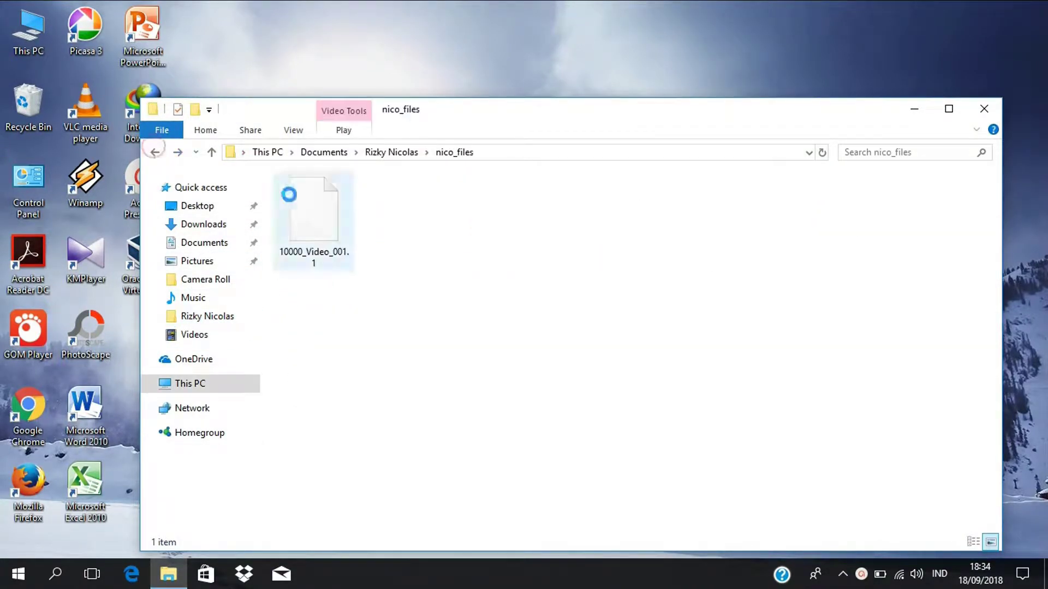
left_click(334, 214)
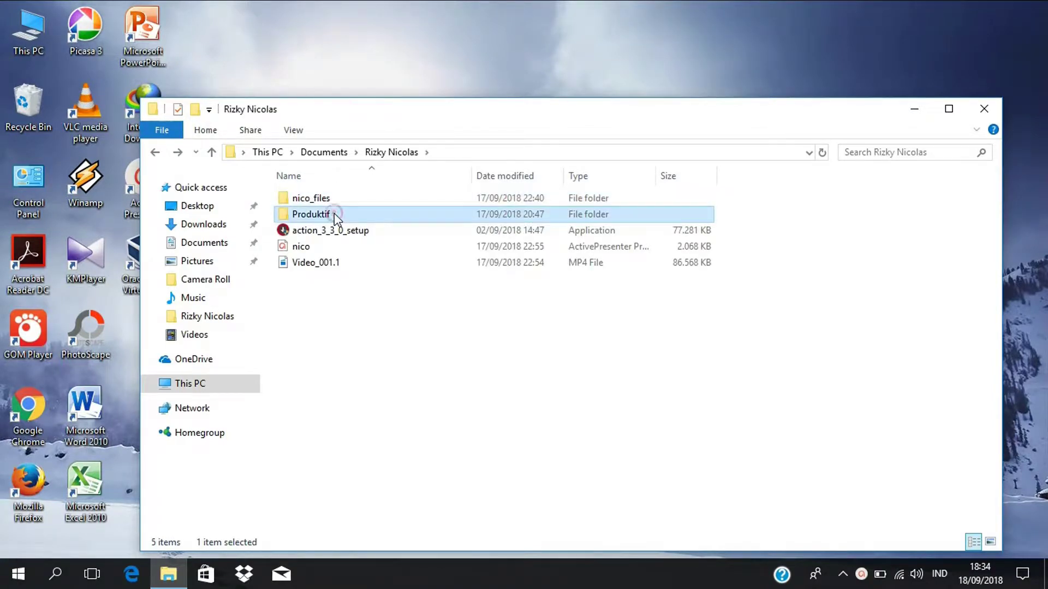
double_click(334, 214)
- Check the debian-7.5.0-i386-DVD-1 ISO's properties (3,72 GB), then close them and minimize Explorer
left_click(369, 199)
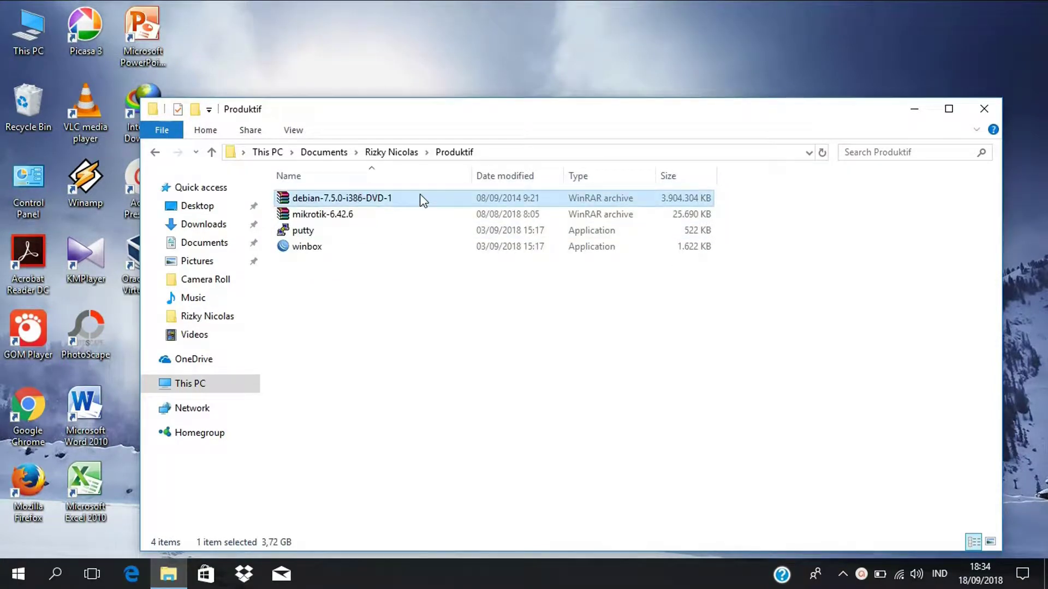
right_click(406, 195)
left_click(428, 545)
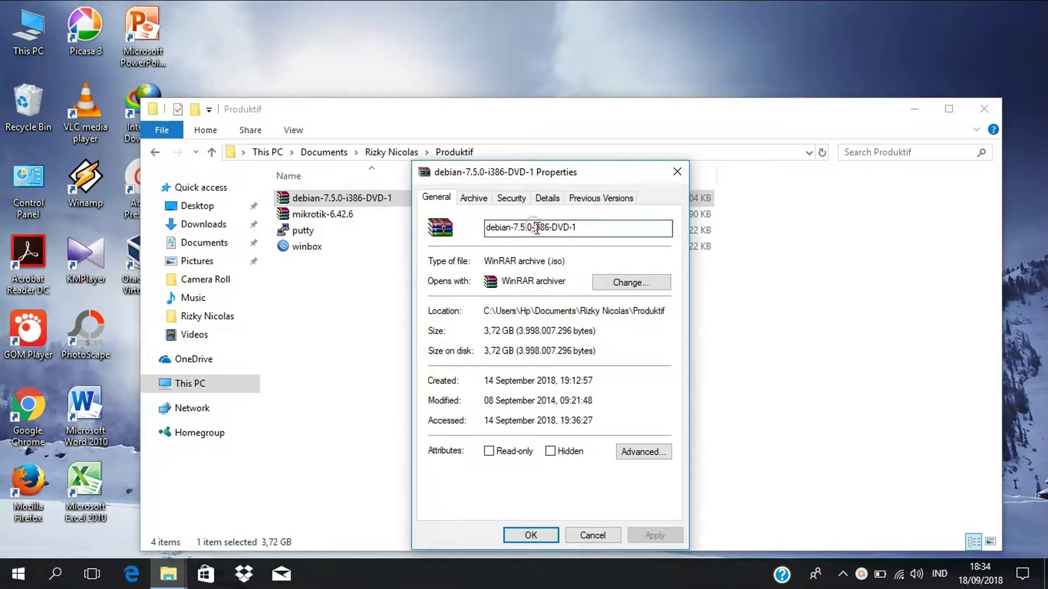
double_click(555, 262)
left_click(494, 331)
left_click(637, 356)
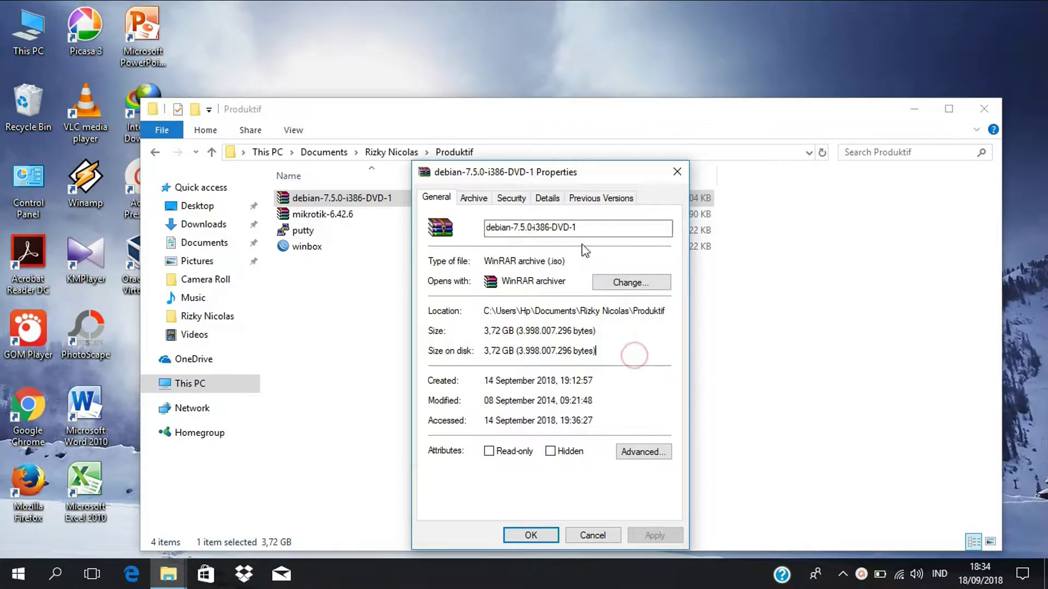
double_click(590, 229)
left_click(678, 173)
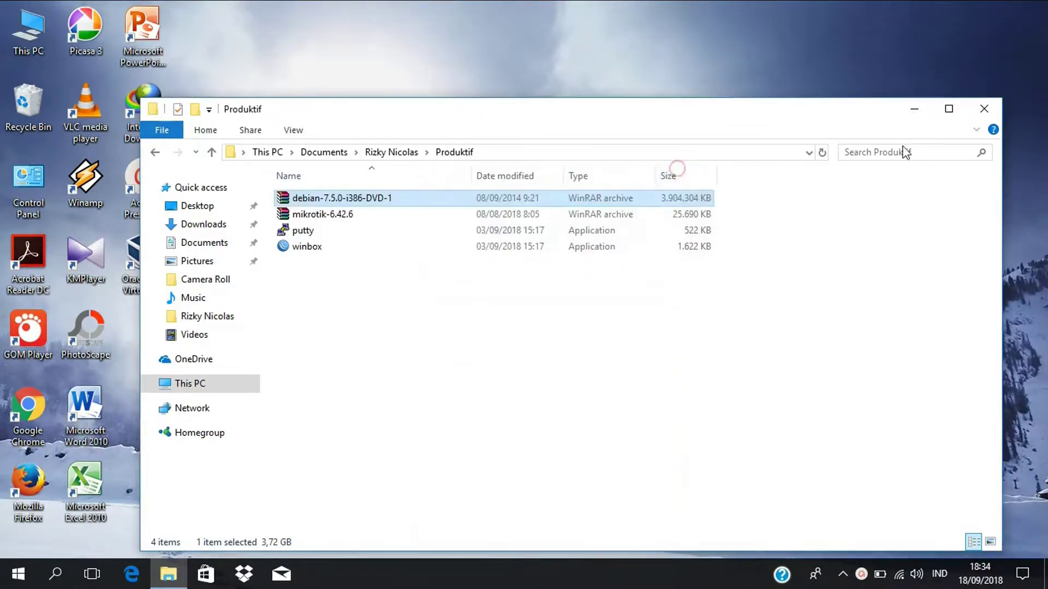
left_click(914, 109)
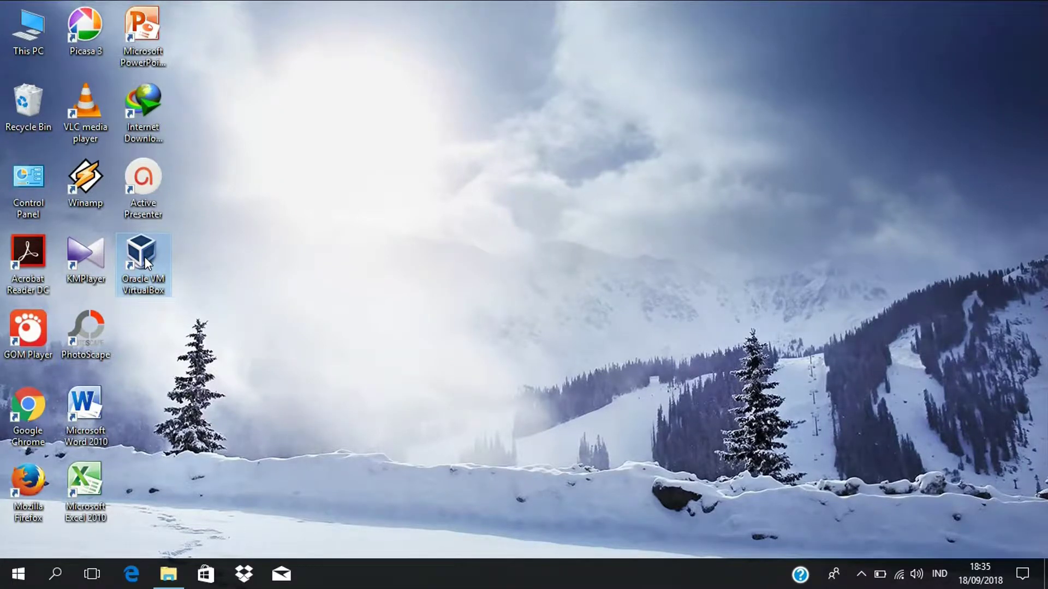
- Launch VirtualBox and start a new Linux Debian (64-bit) VM named debian
double_click(145, 263)
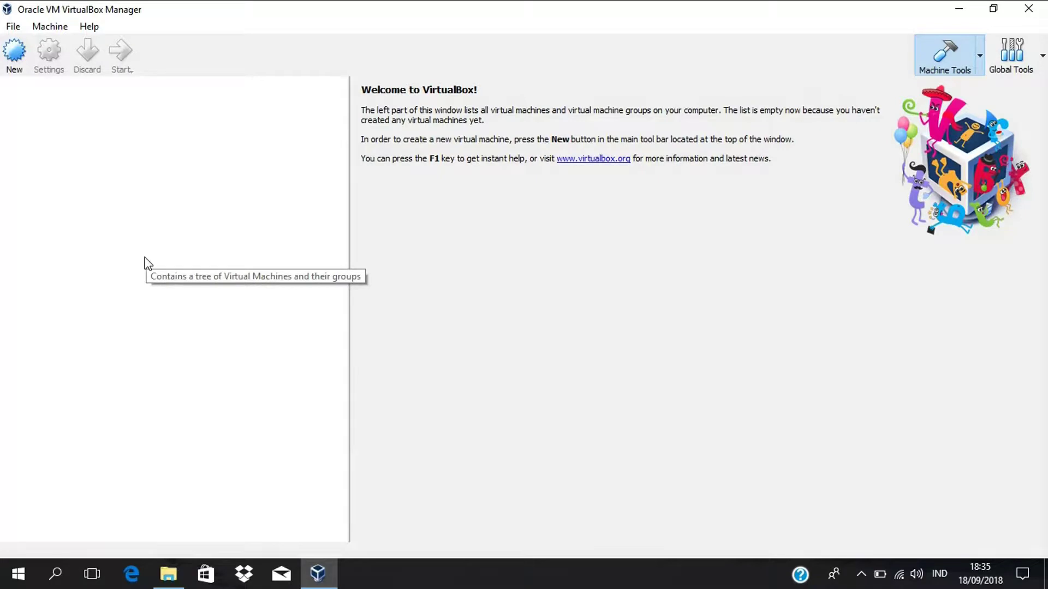
left_click(17, 54)
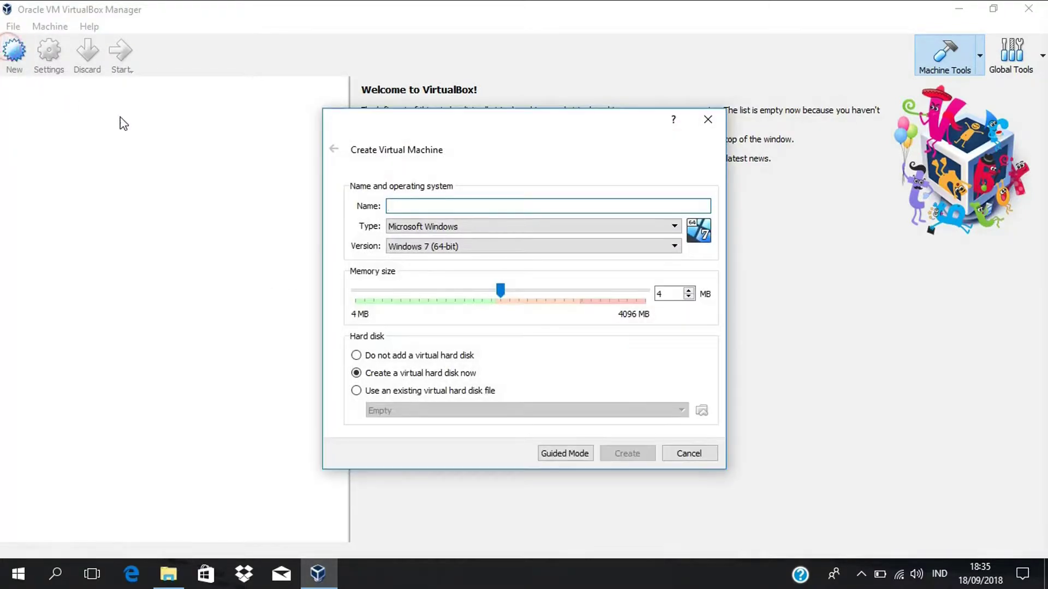
type("de")
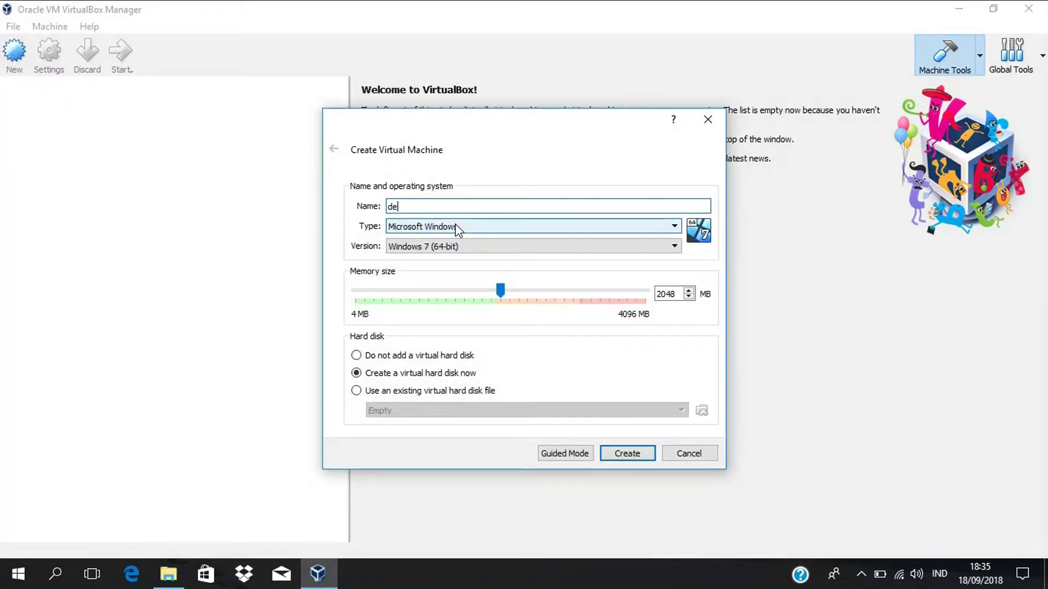
type("bian")
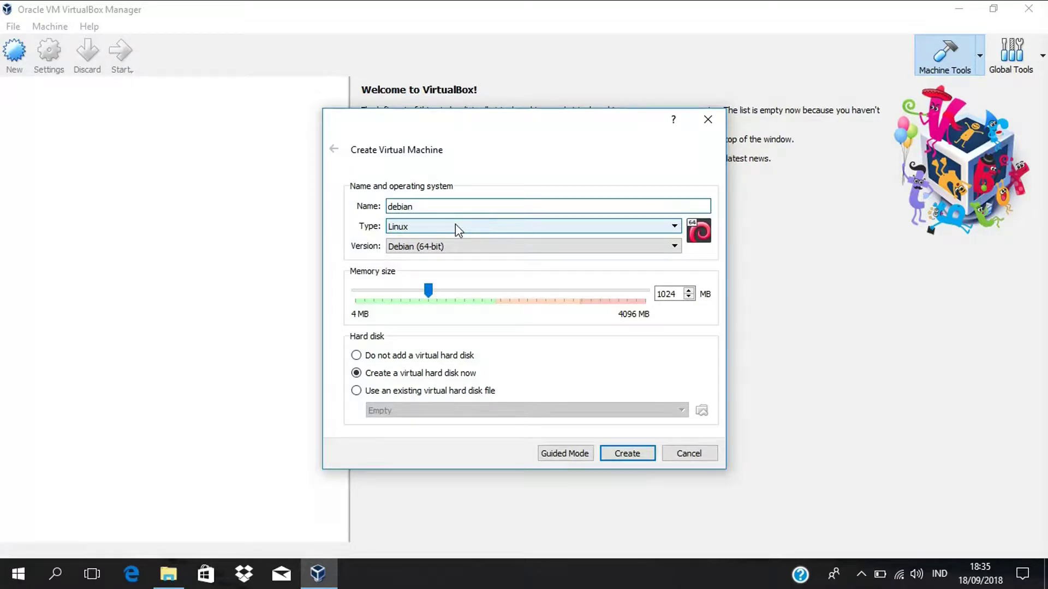
- Set its memory to 512 MB and create an 8 GB VDI virtual disk
left_click(674, 293)
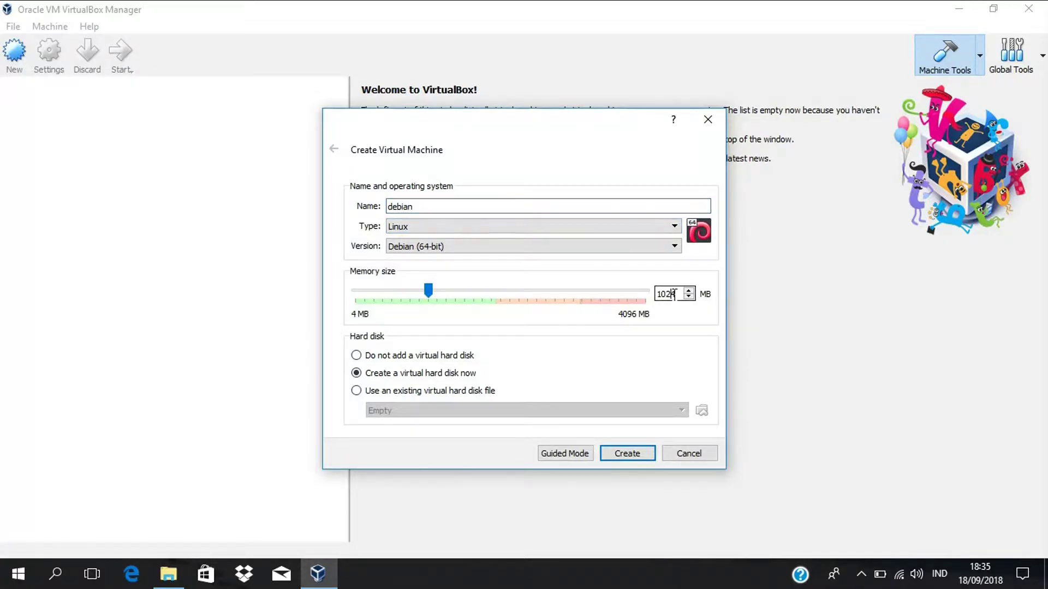
left_click(497, 300)
double_click(680, 292)
type("512")
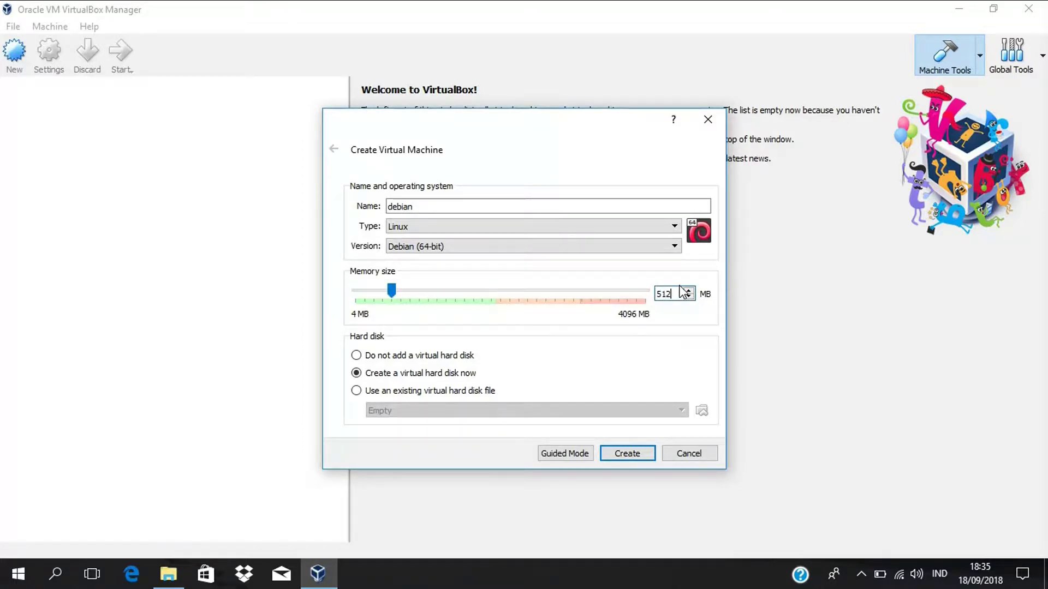
left_click(609, 454)
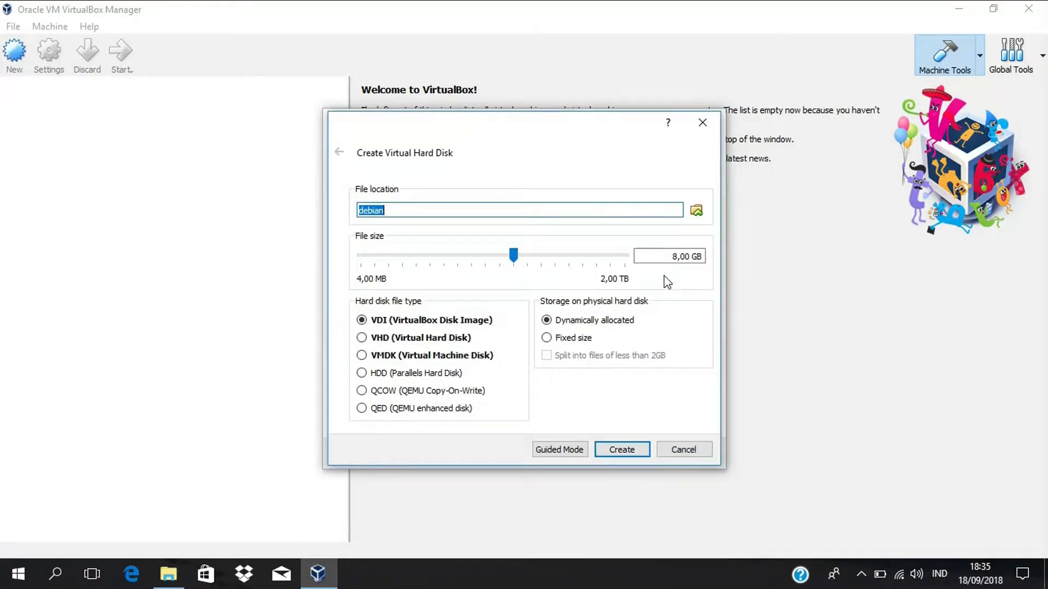
left_click(619, 451)
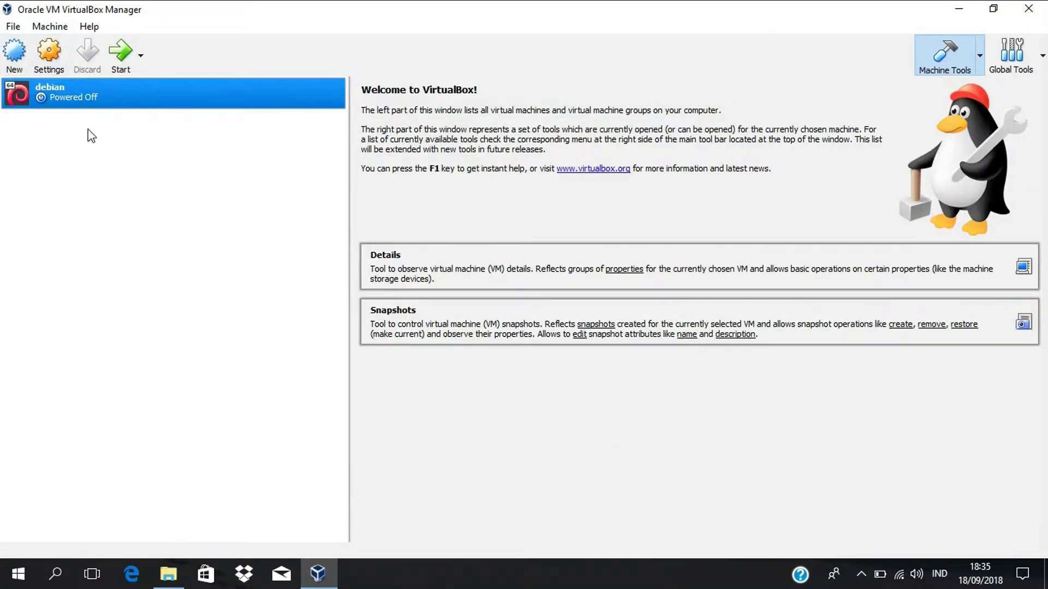
- Open the debian VM's settings and select the empty optical drive under Storage
left_click(51, 55)
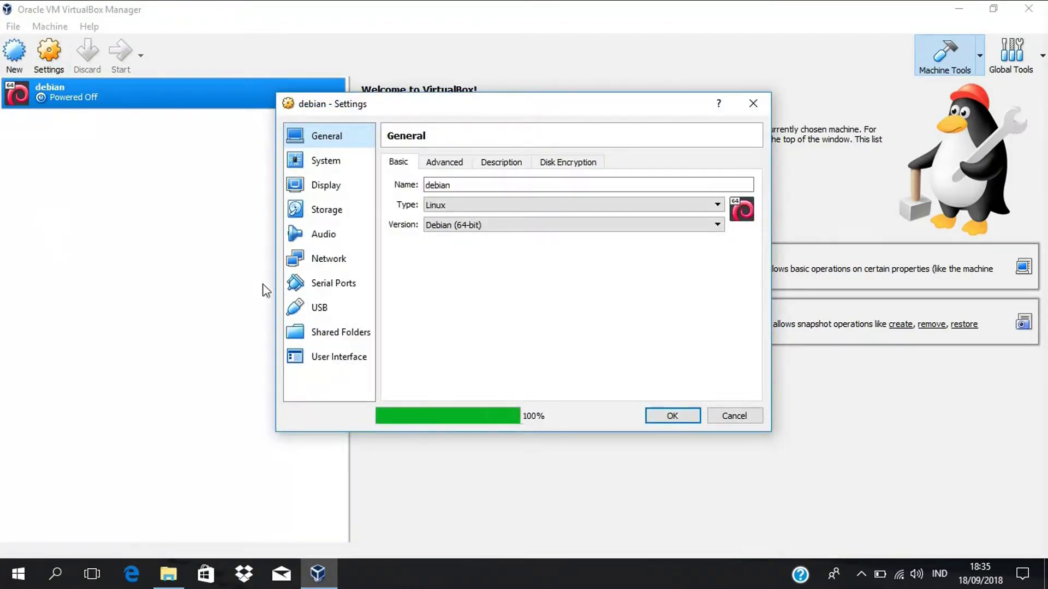
left_click(327, 264)
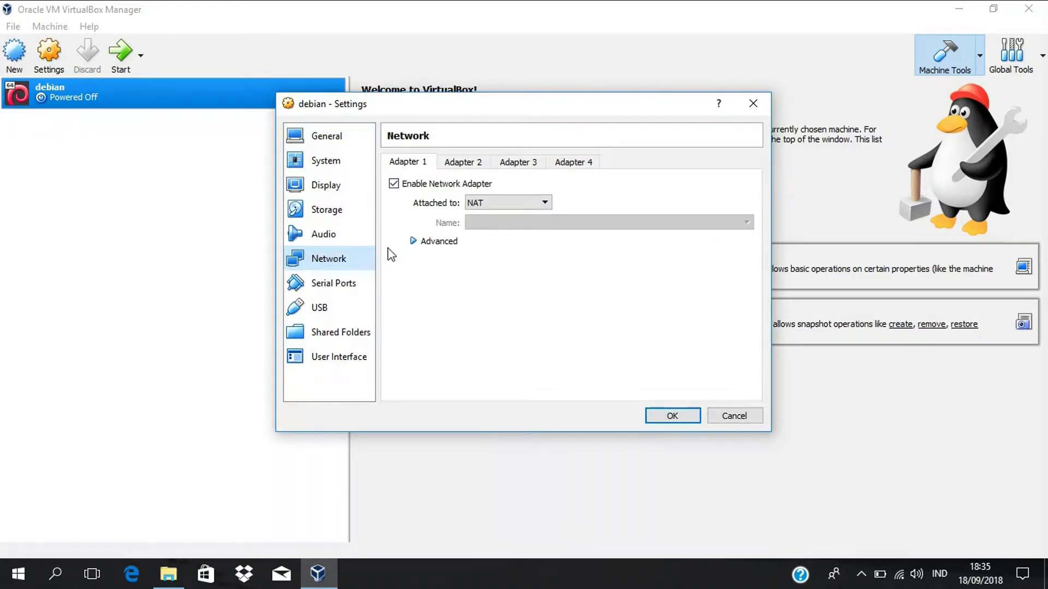
left_click(320, 210)
left_click(423, 196)
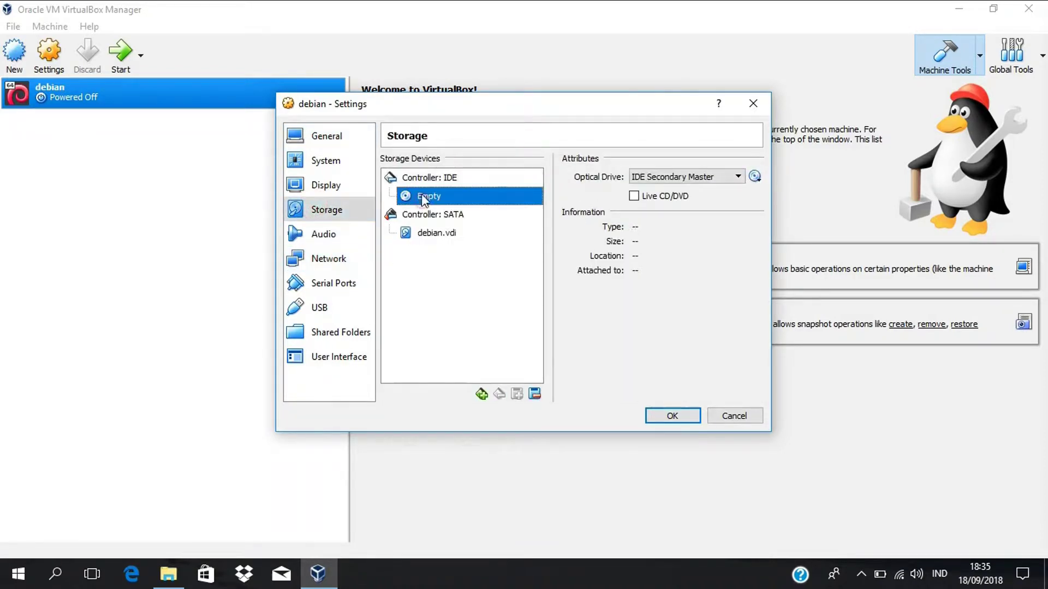
- Load debian-7.5.0-i386-DVD-1.iso from Documents > Produktif into the drive and save the settings
left_click(756, 177)
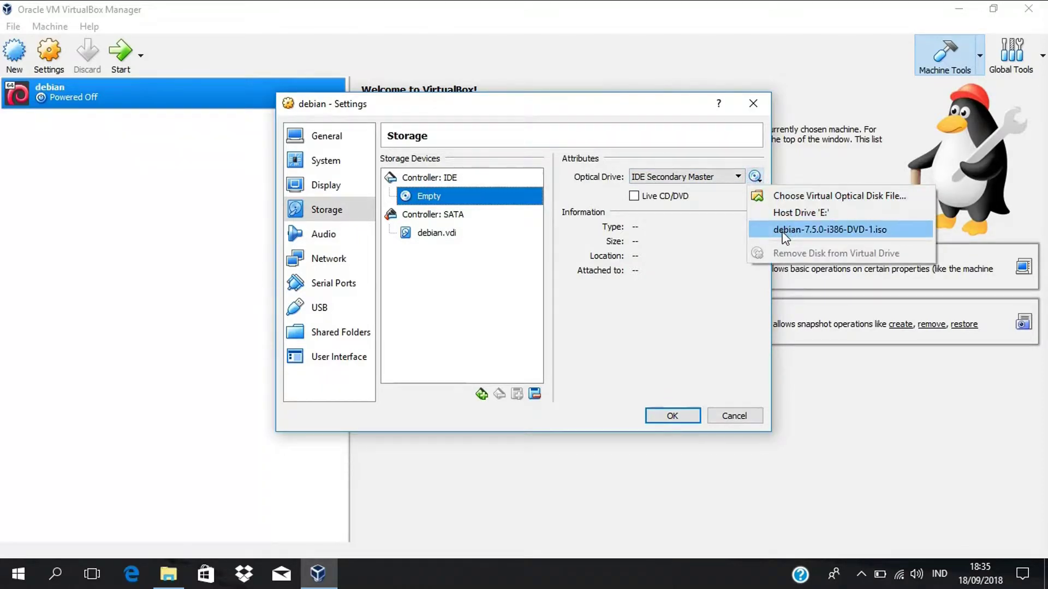
left_click(777, 191)
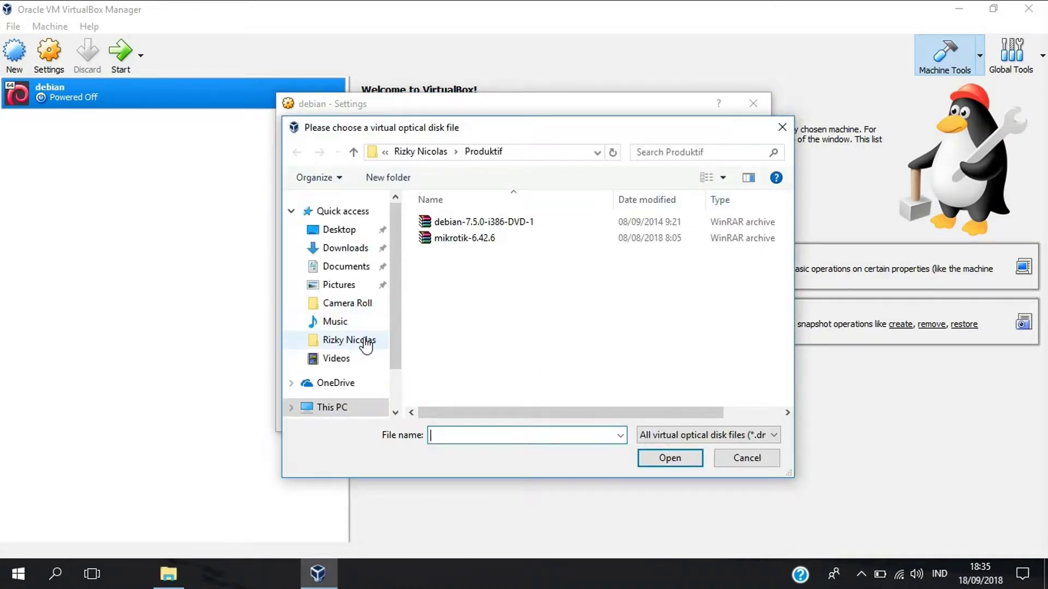
left_click(363, 341)
left_click(465, 239)
double_click(463, 240)
left_click(470, 220)
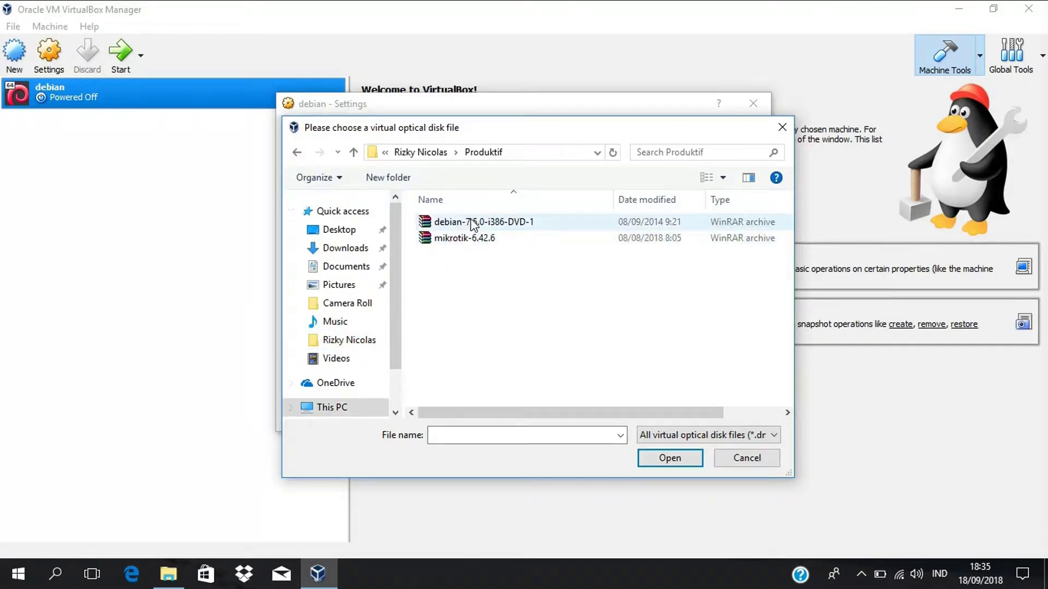
left_click(471, 220)
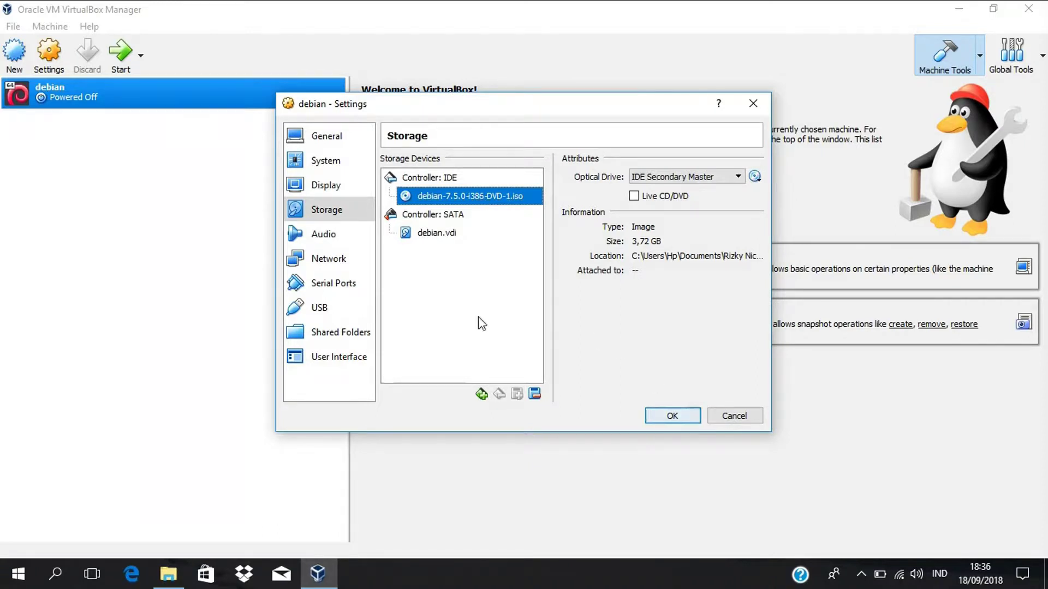
left_click(672, 415)
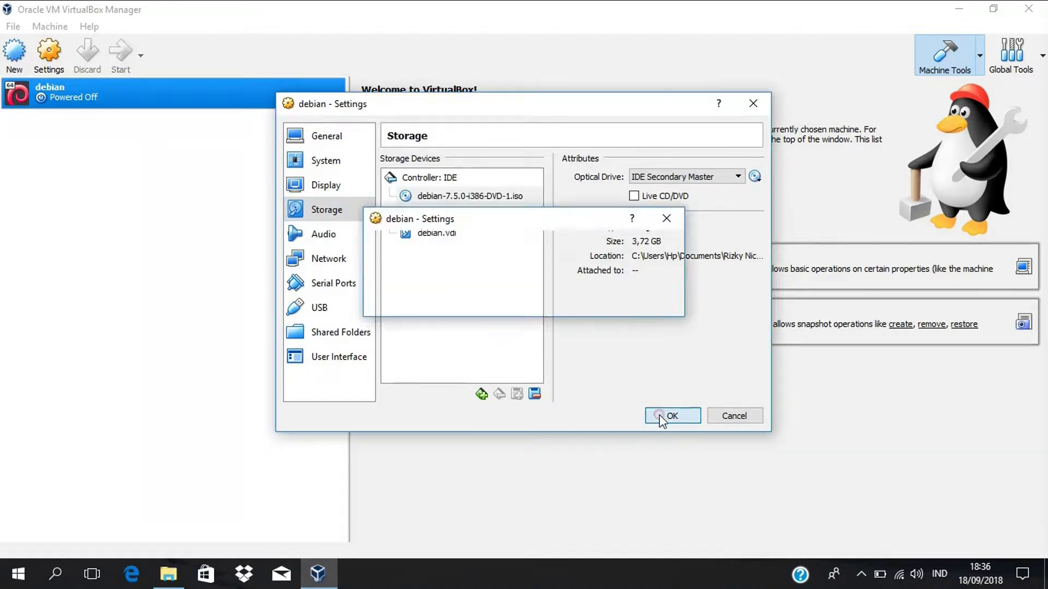
- Start the debian VM and bring its running window to the front
left_click(121, 54)
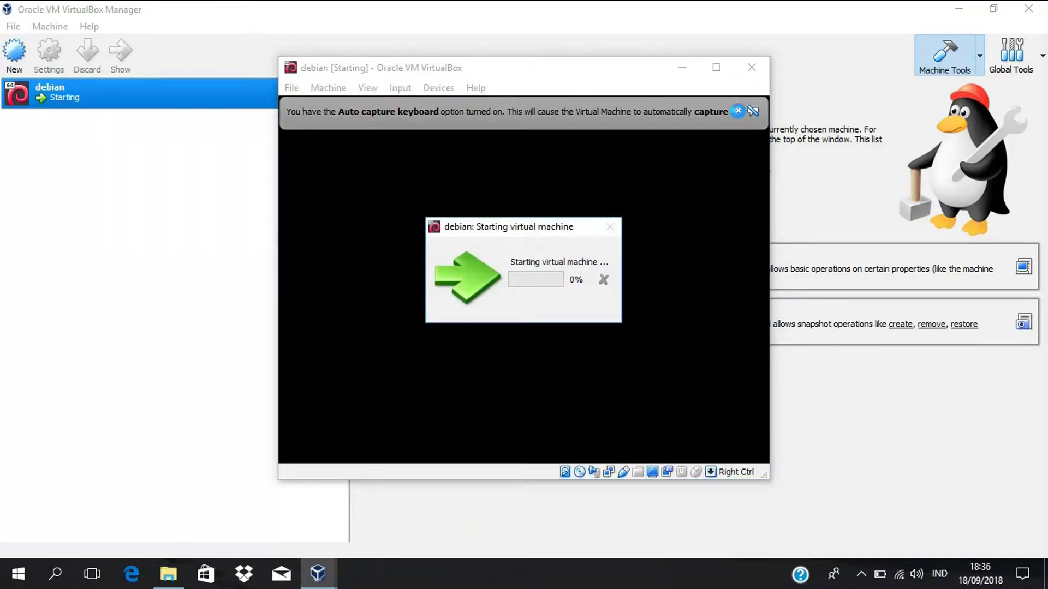
left_click(489, 71)
left_click(399, 23)
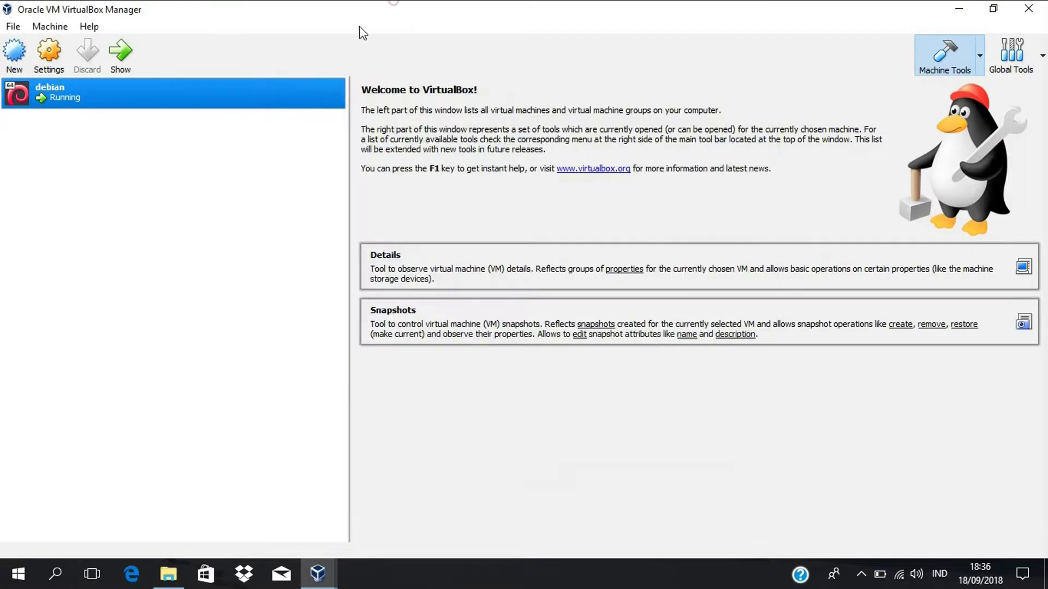
left_click(568, 286)
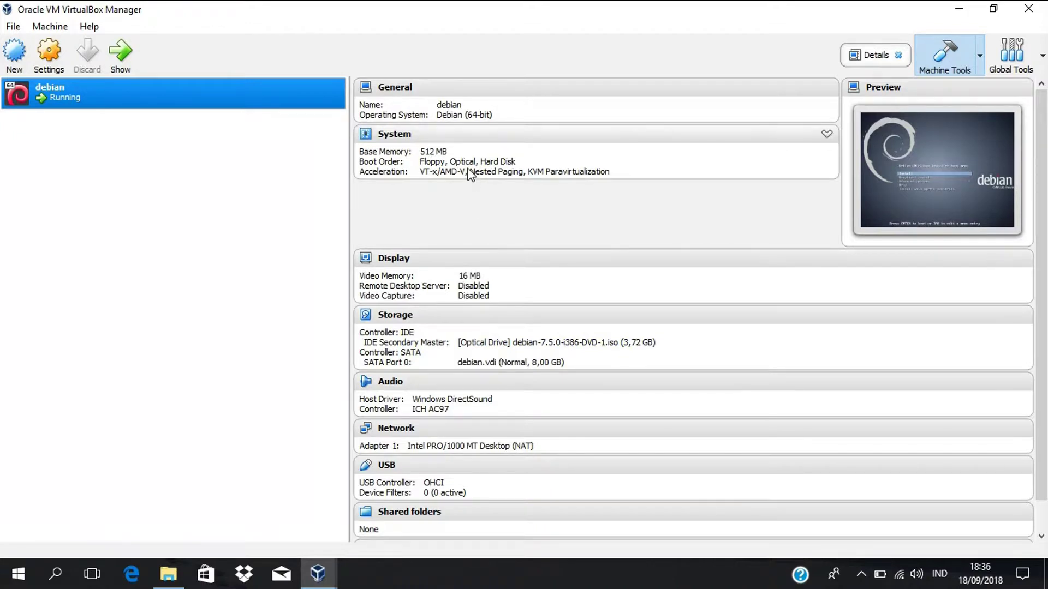
mouse_move(320, 578)
left_click(388, 528)
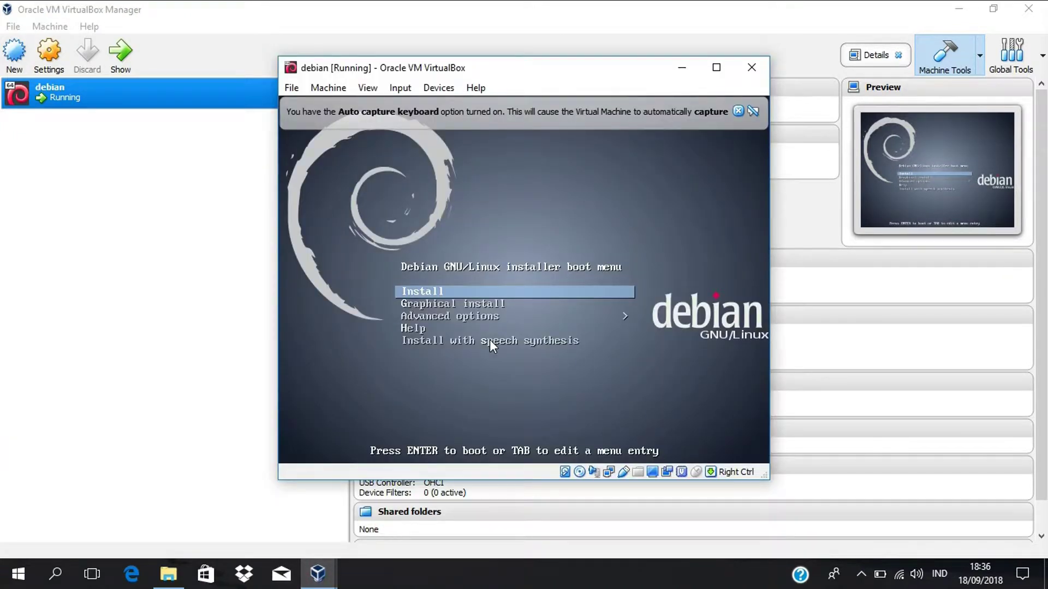
- Boot the Install entry, dismiss the auto-capture notice and maximize the VM window
key("Return")
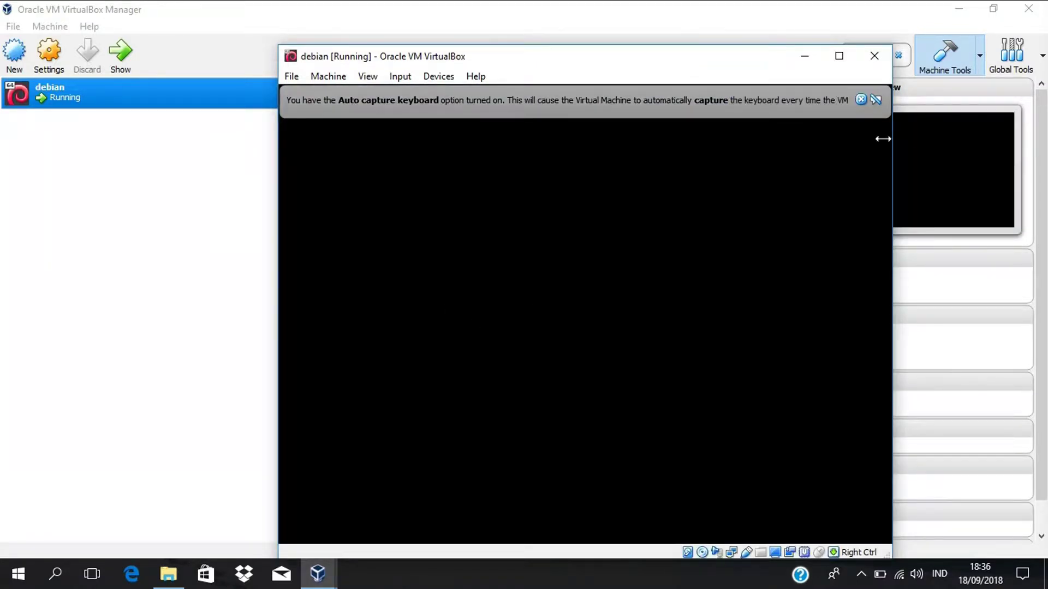
left_click(861, 100)
left_click(840, 57)
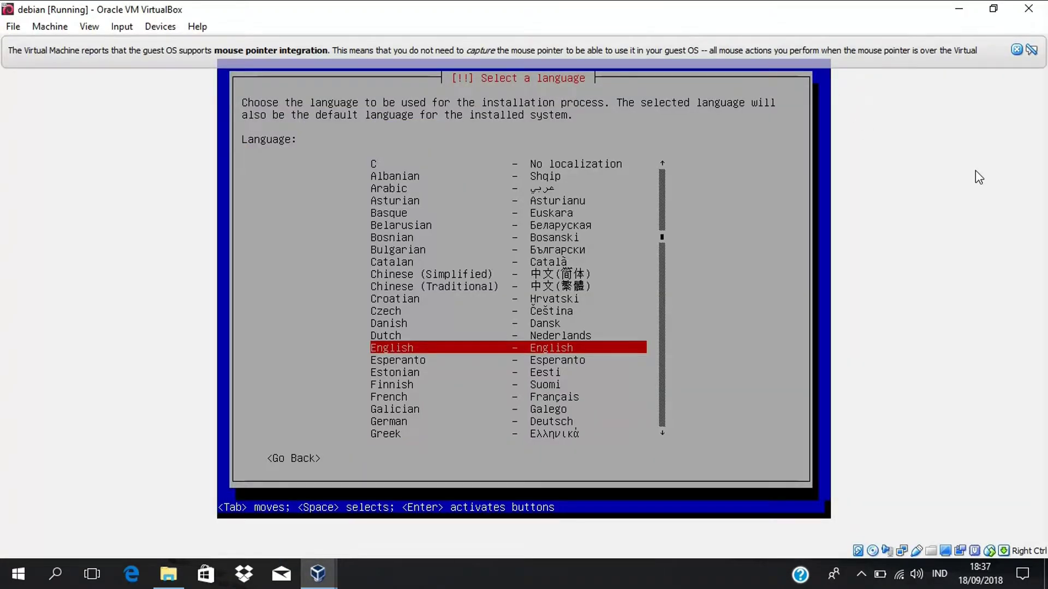
- Choose English as the language and other > Asia > Indonesia as the location
key("Return")
key("Down")
key("Down")
key("Down")
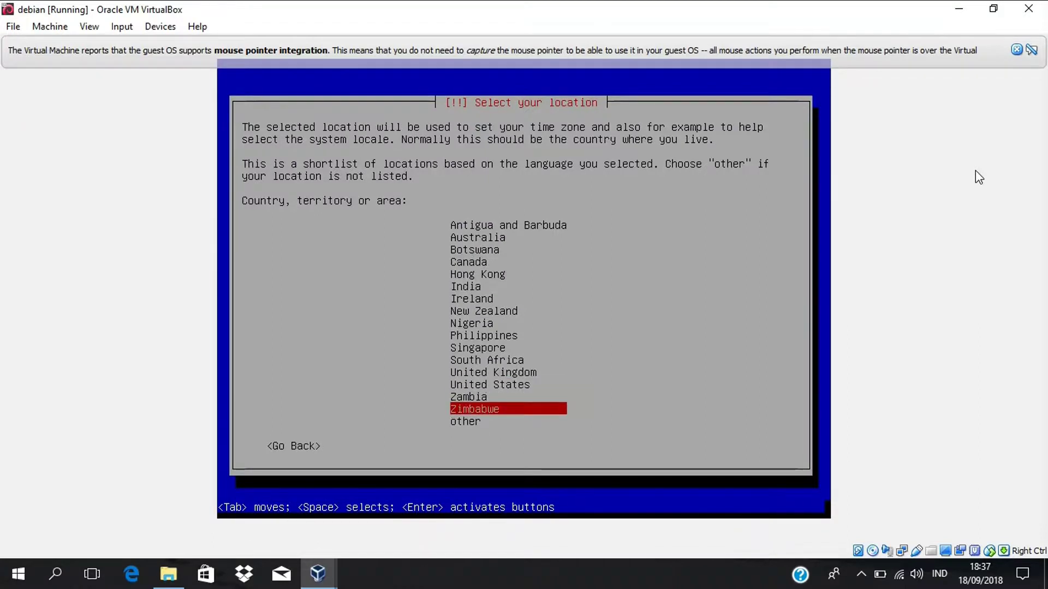
key("Return")
key("Up")
key("Up")
key("Up")
key("Up")
key("Up")
key("Up")
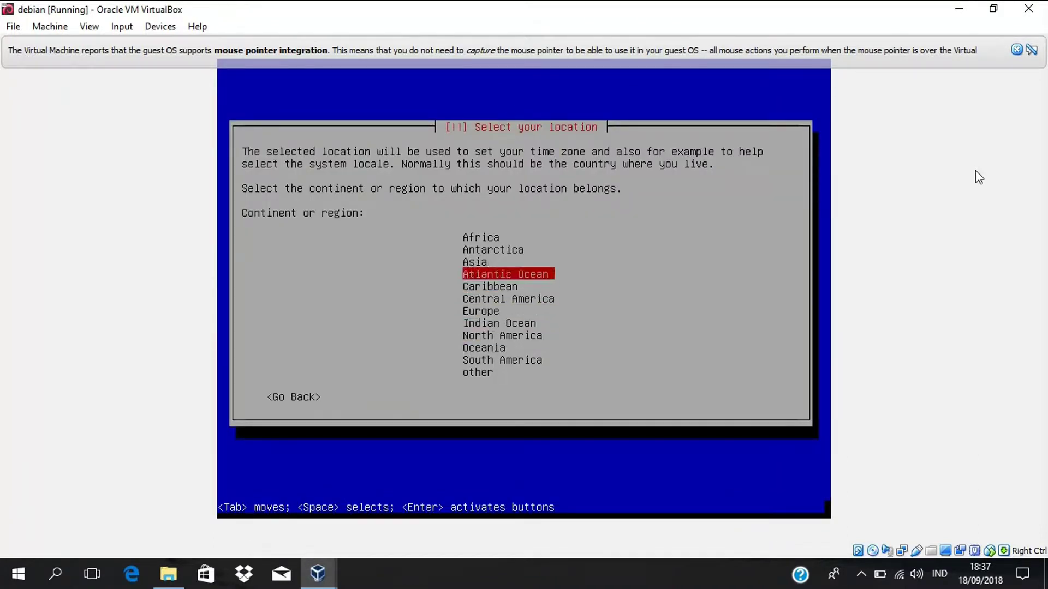
key("Return")
key("Down")
key("Down")
key("Down")
key("Down")
key("Down")
key("Down")
key("Down")
key("Down")
key("Down")
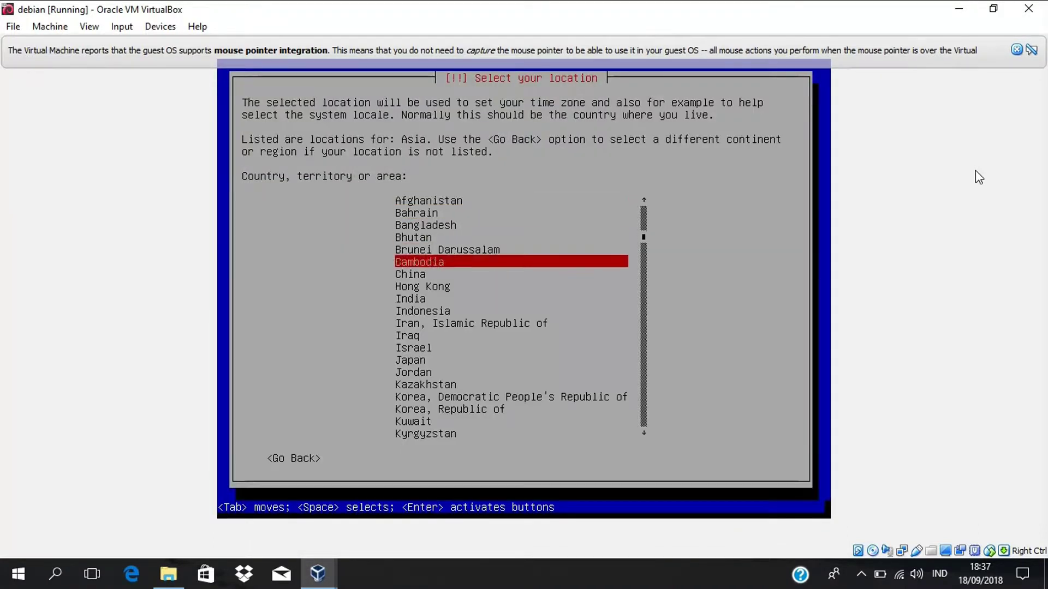
key("Return")
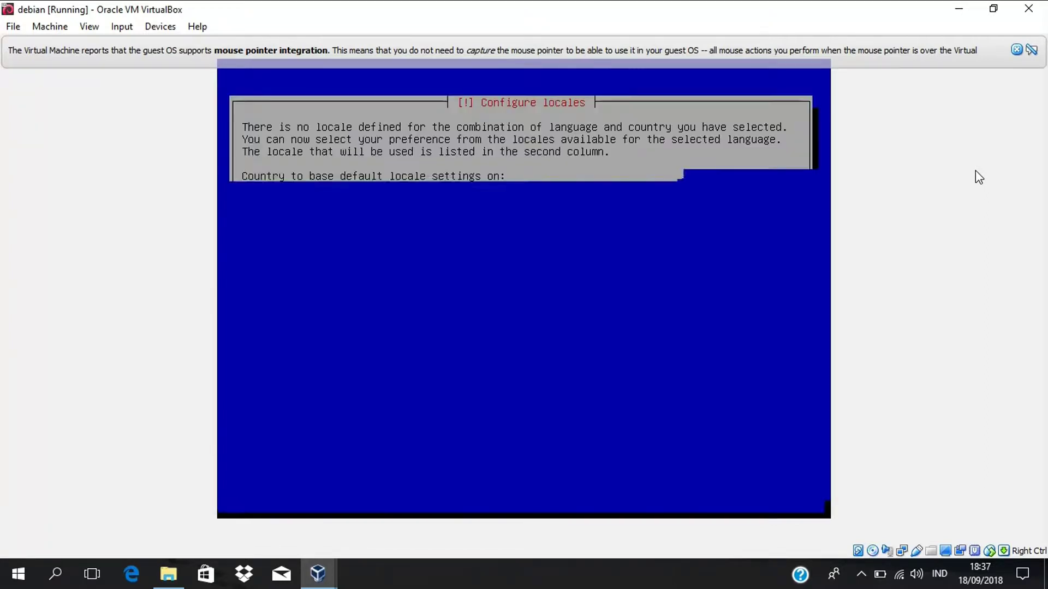
- Accept the United States locale and the American English keymap
key("Return")
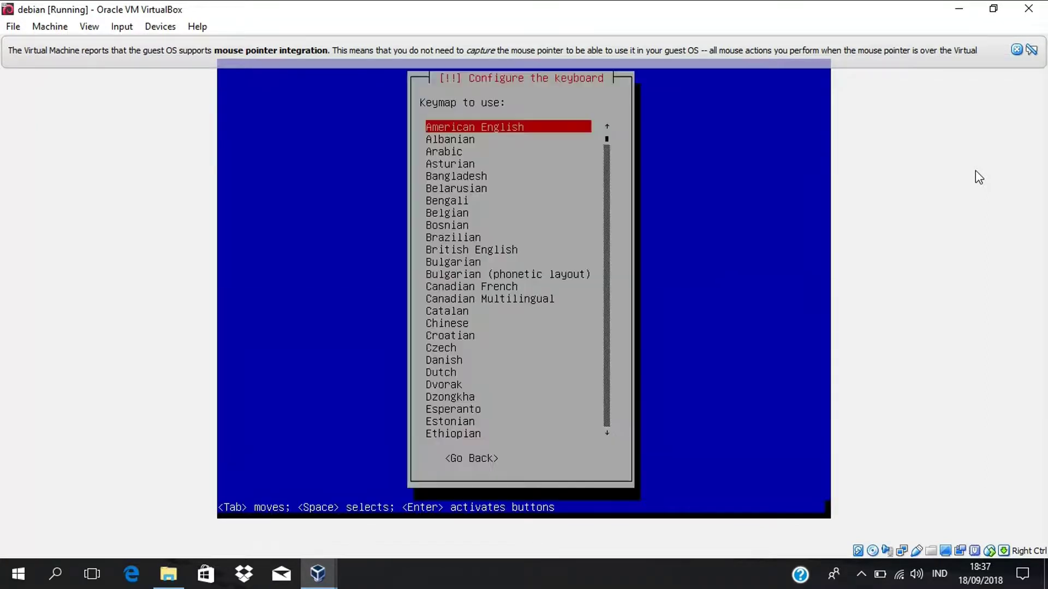
key("Down")
key("Up")
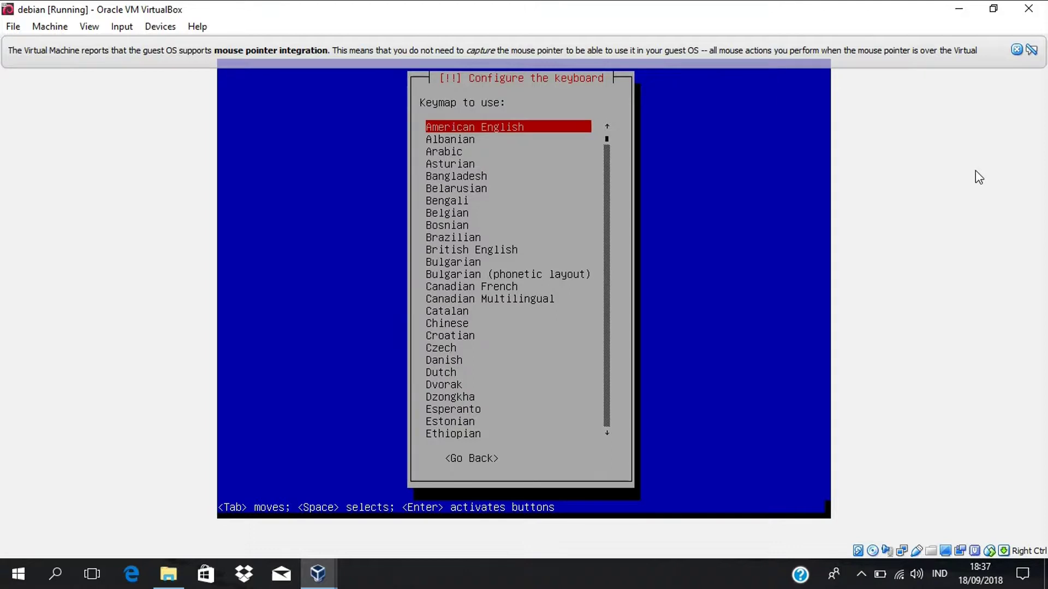
key("Return")
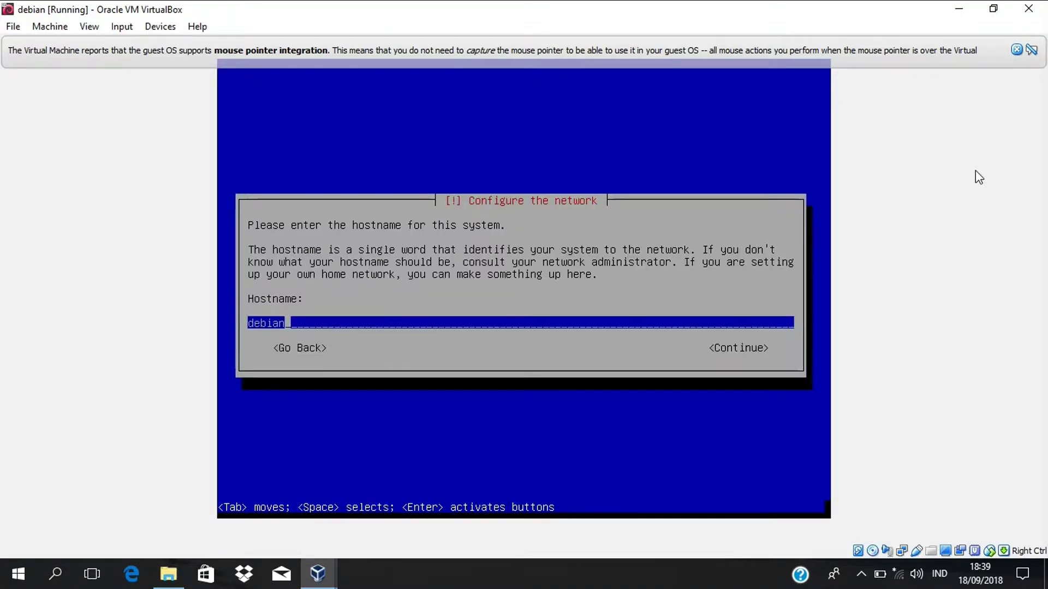
- Keep hostname debian with no domain, and set and confirm the root password
key("Return")
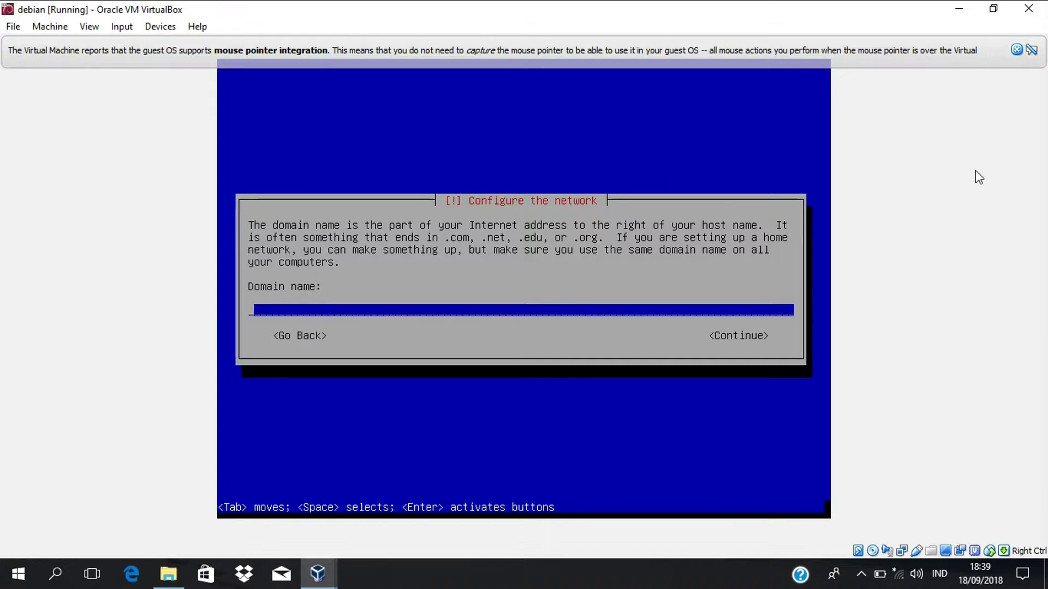
key("Return")
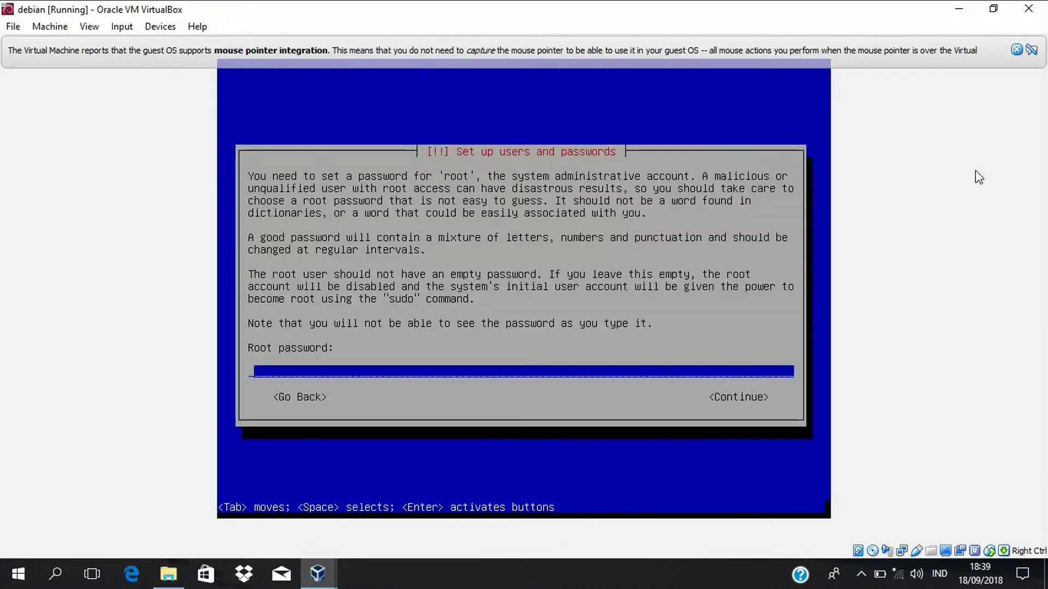
type("*****")
key("Return")
type("*****")
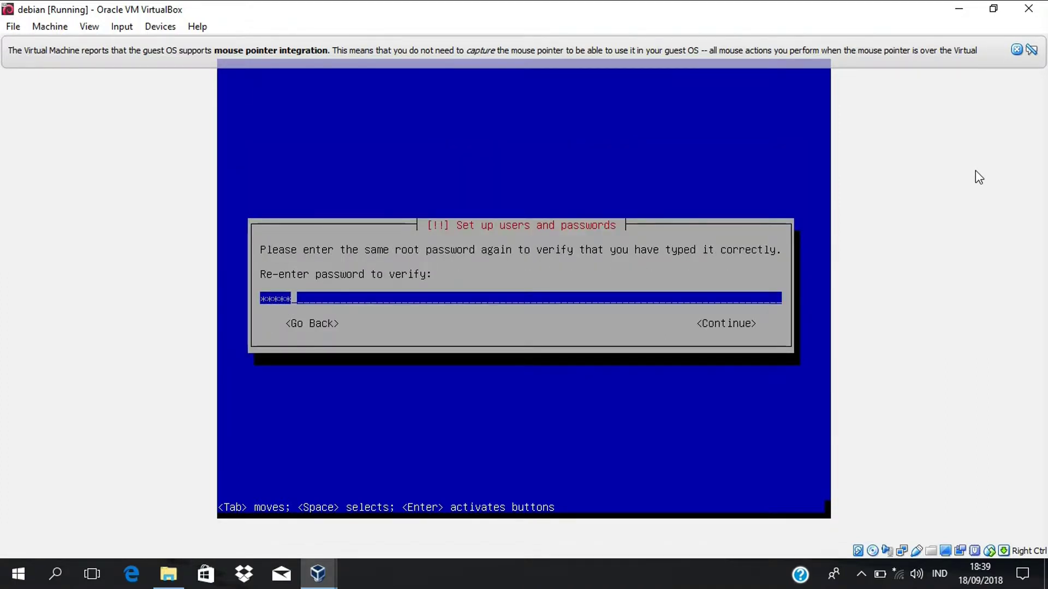
key("Return")
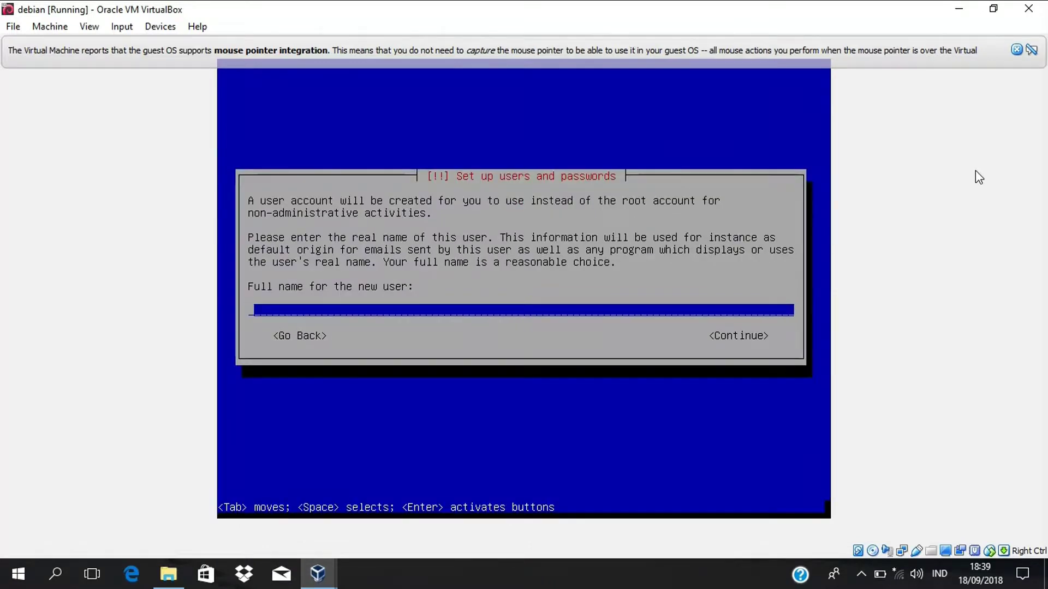
- Create the new user by entering its full name, username and password
key("Return")
key("Return")
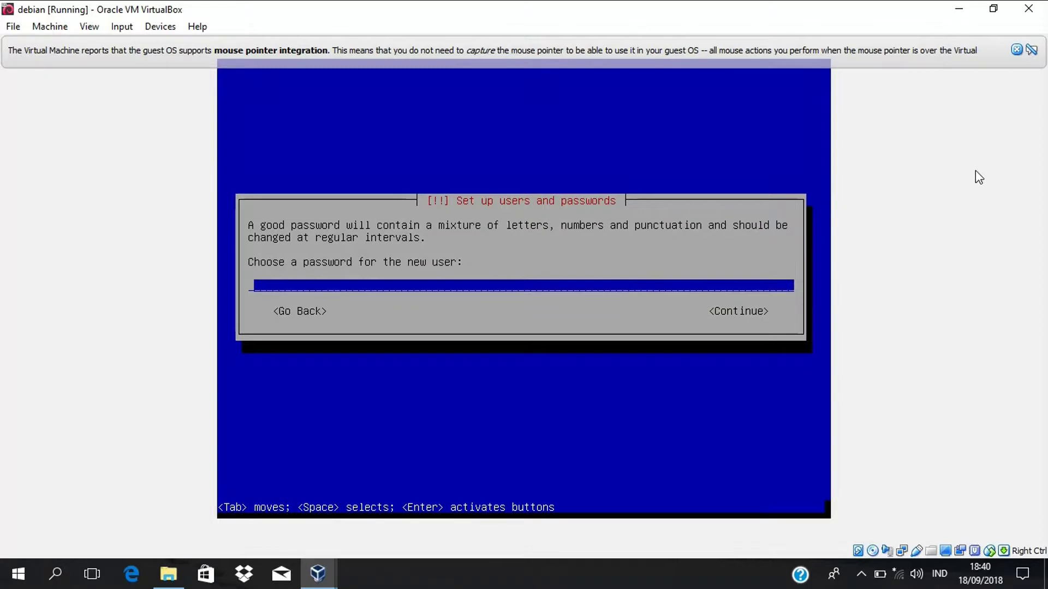
key("Return")
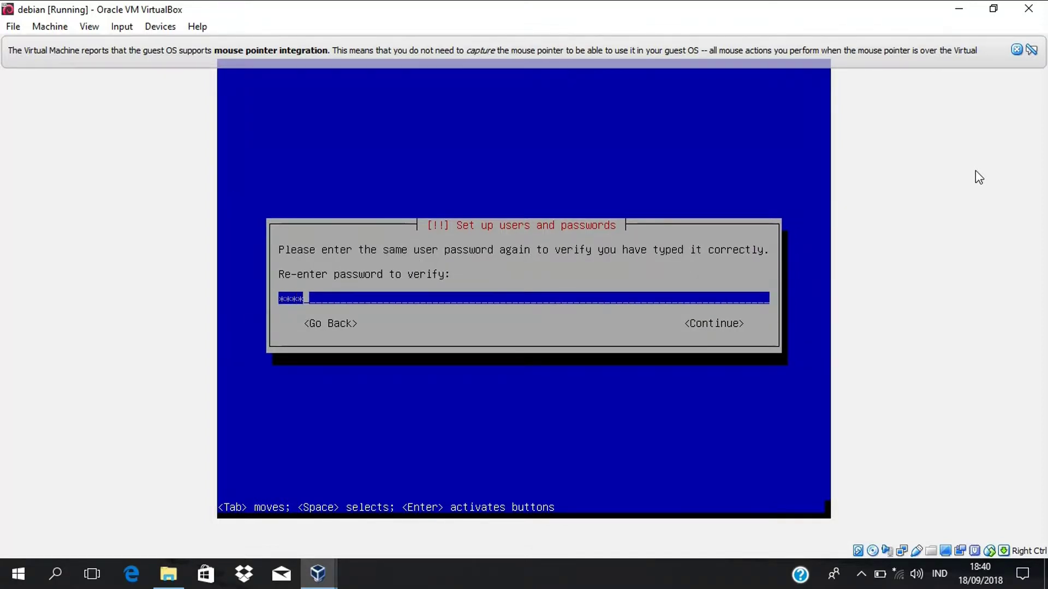
key("Return")
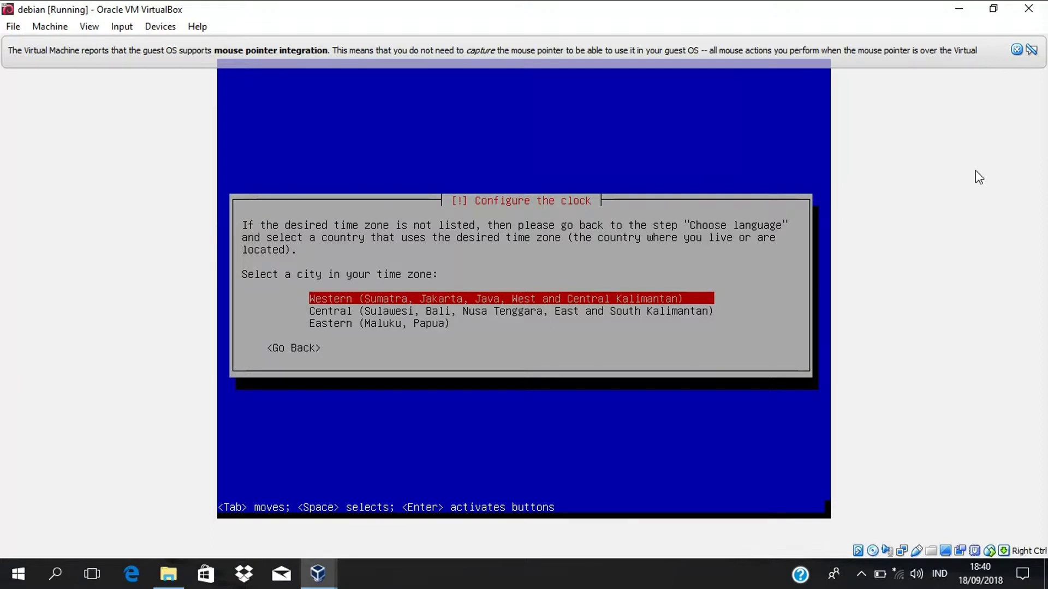
- Select Western (Sumatra, Jakarta, Java...) as the clock's time zone
key("Return")
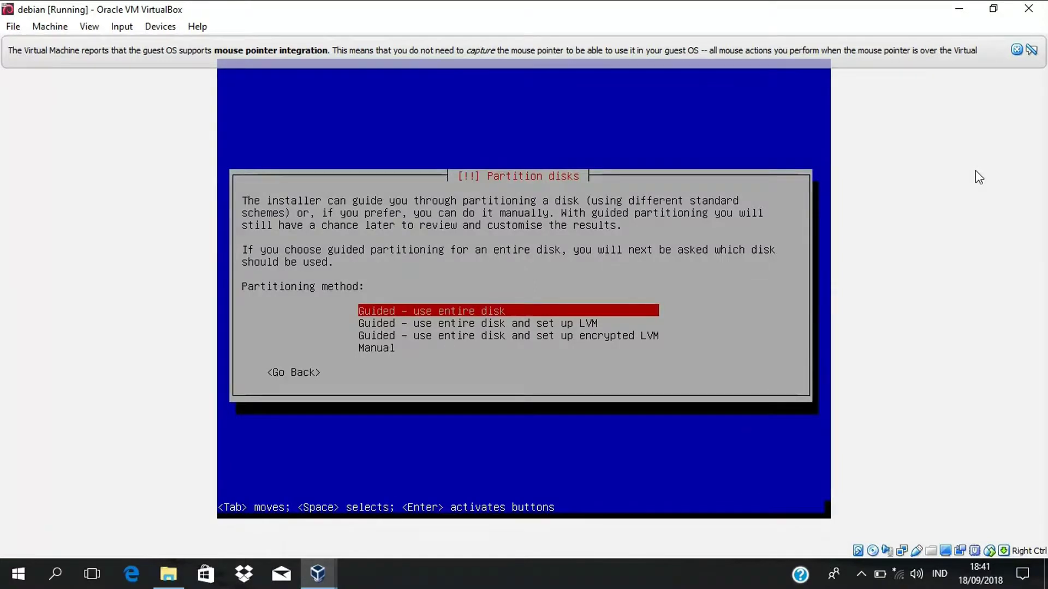
- Guided-partition the 8.6 GB VBOX disk as all files in one partition and confirm writing changes
key("Return")
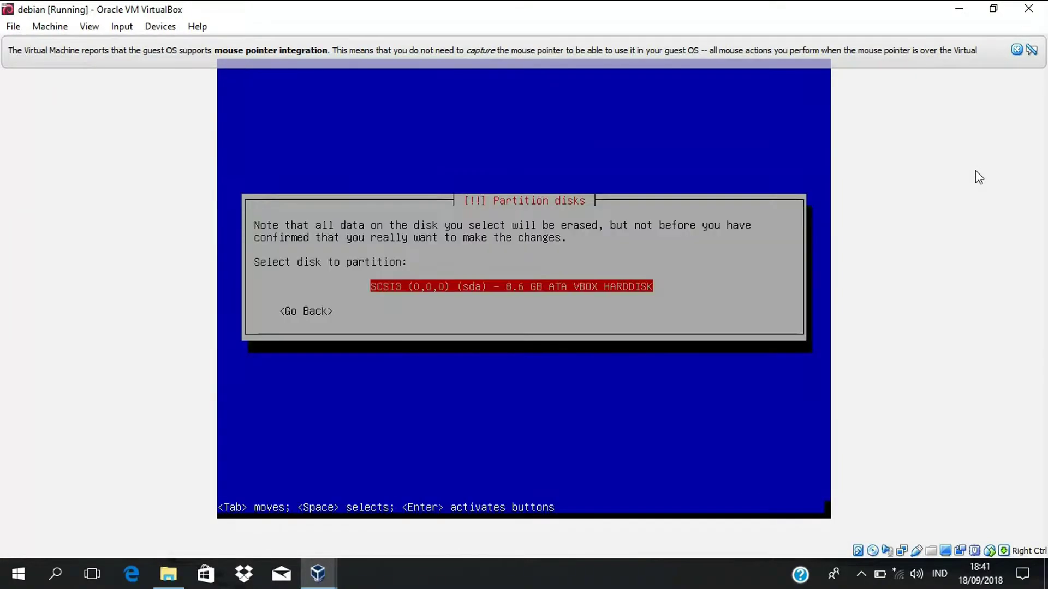
key("Return")
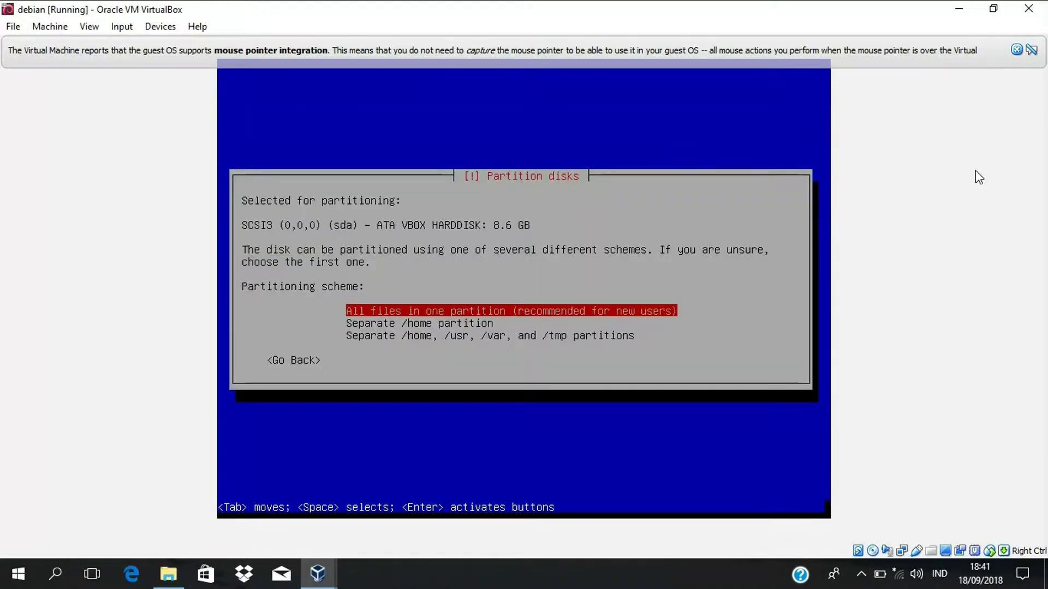
key("Return")
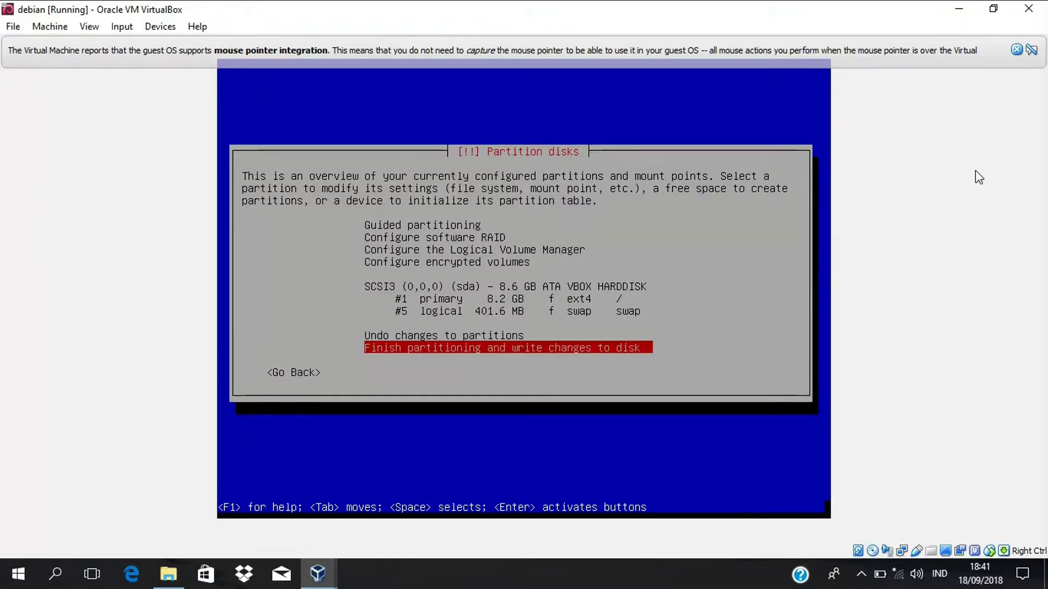
key("Return")
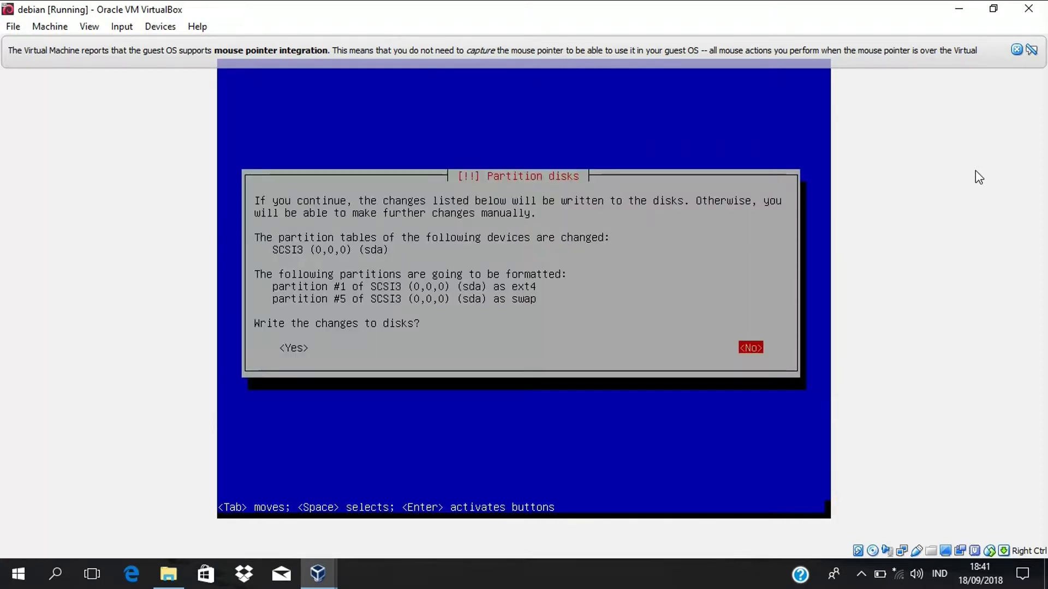
key("Tab")
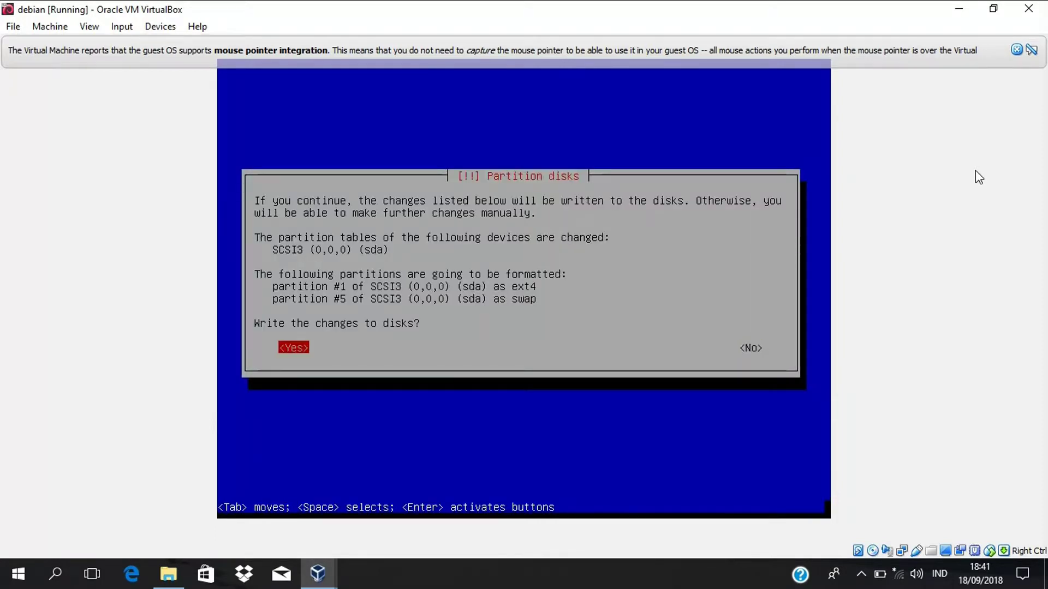
key("Return")
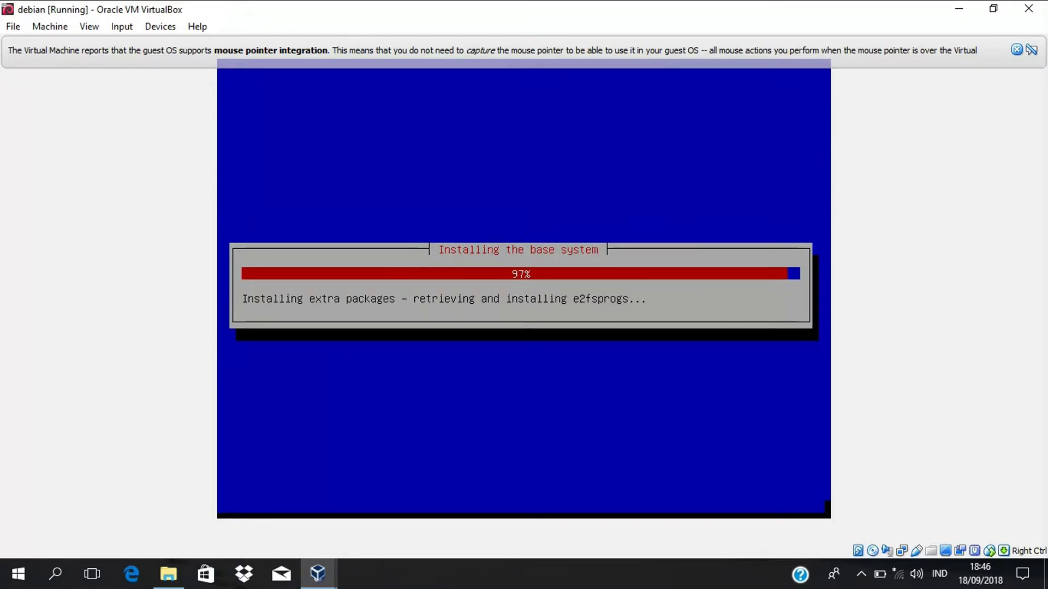
- After the base system installs, dismiss the mouse pointer integration notice
left_click(1016, 50)
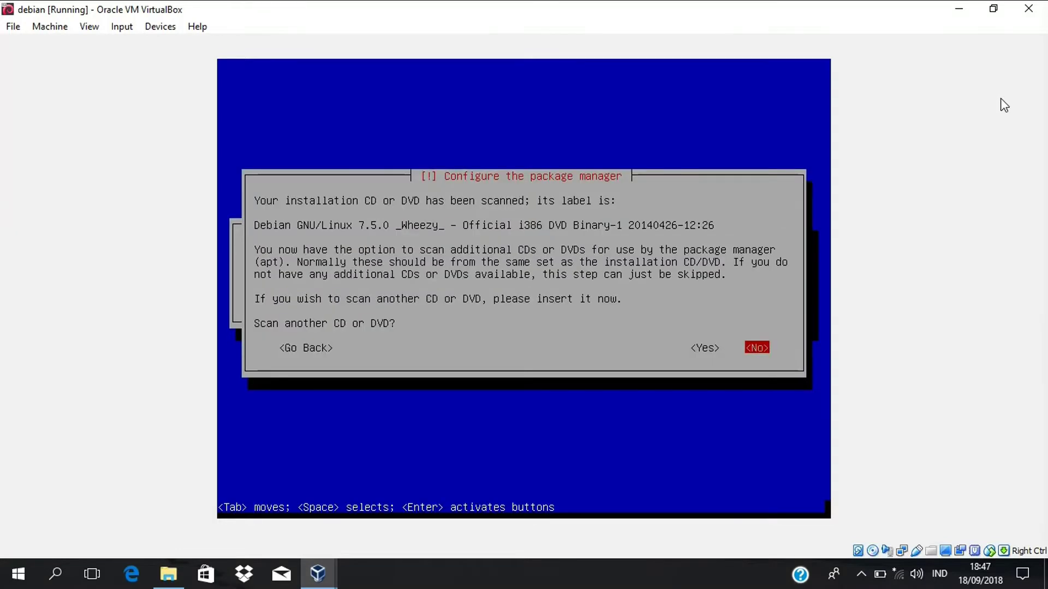
- Decline scanning another CD/DVD and the popularity-contest package usage survey
key("Return")
key("Return")
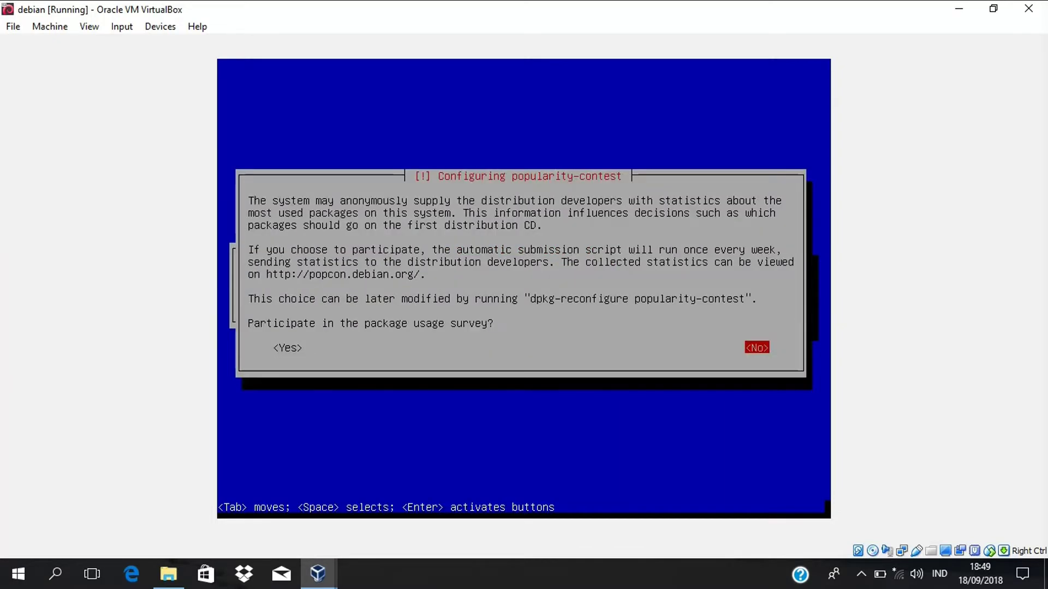
key("Return")
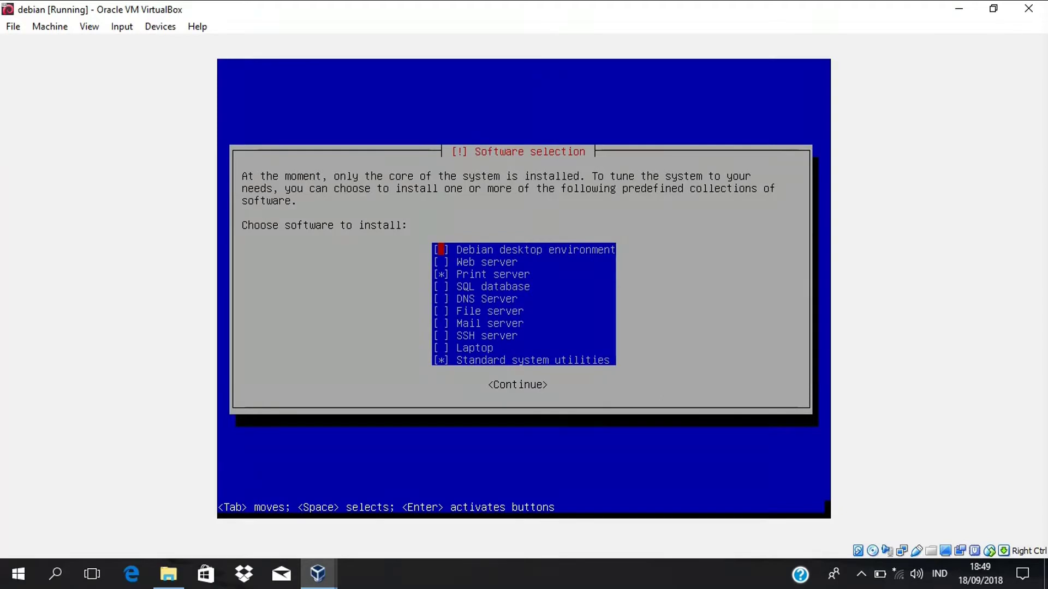
- Uncheck Print server in Debian's software selection and continue installing the chosen collections
key("Down")
key("Down")
key("space")
key("Down")
key("Down")
key("Down")
key("Down")
key("Down")
key("Down")
key("Down")
key("Up")
key("Return")
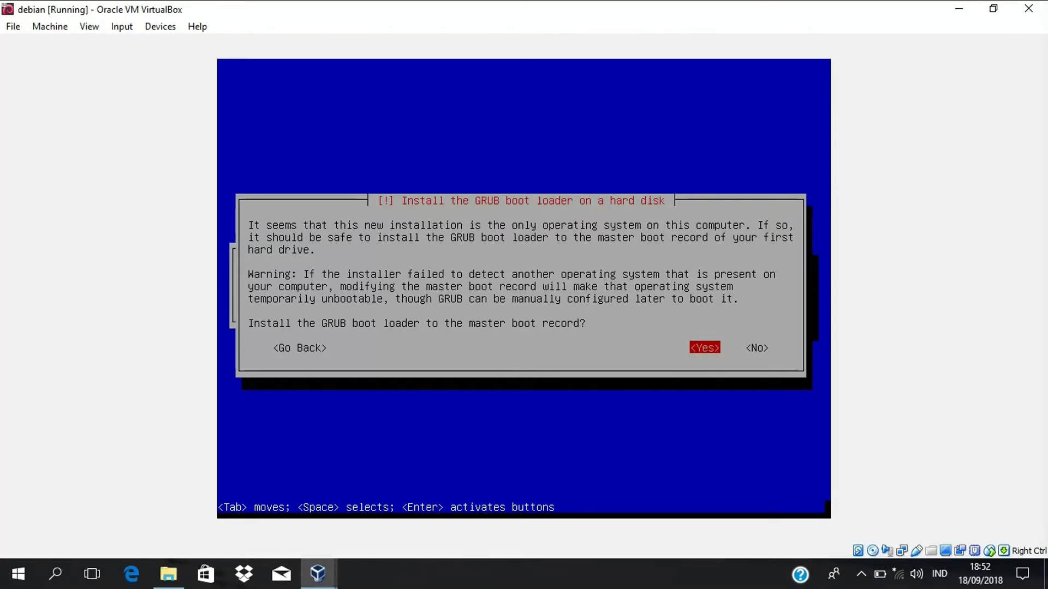
- Agree to install the GRUB boot loader to the master boot record
key("Return")
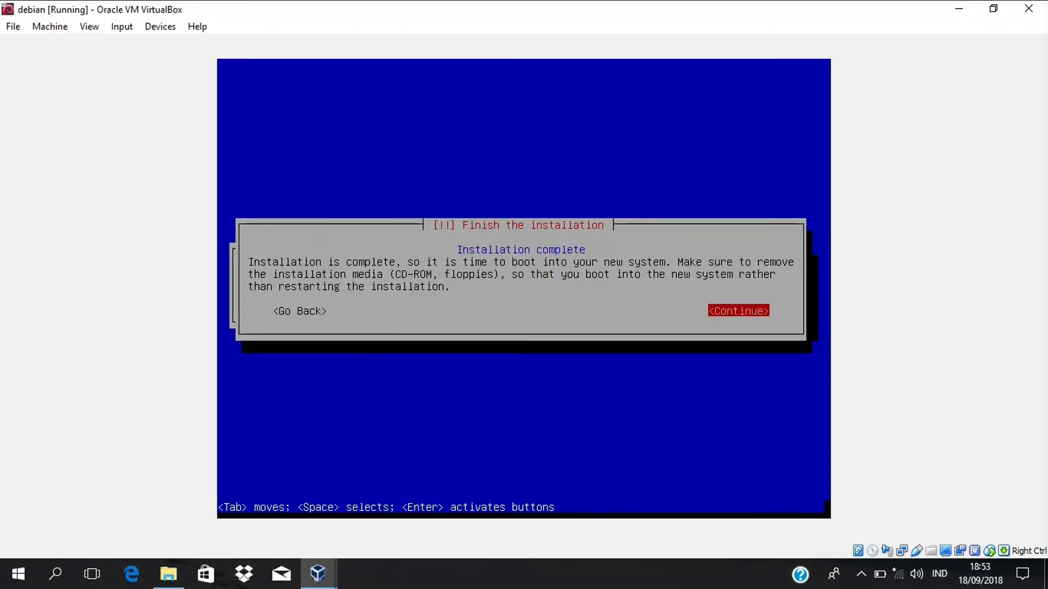
- Confirm the Installation complete dialog so the VM reboots into Debian
key("Return")
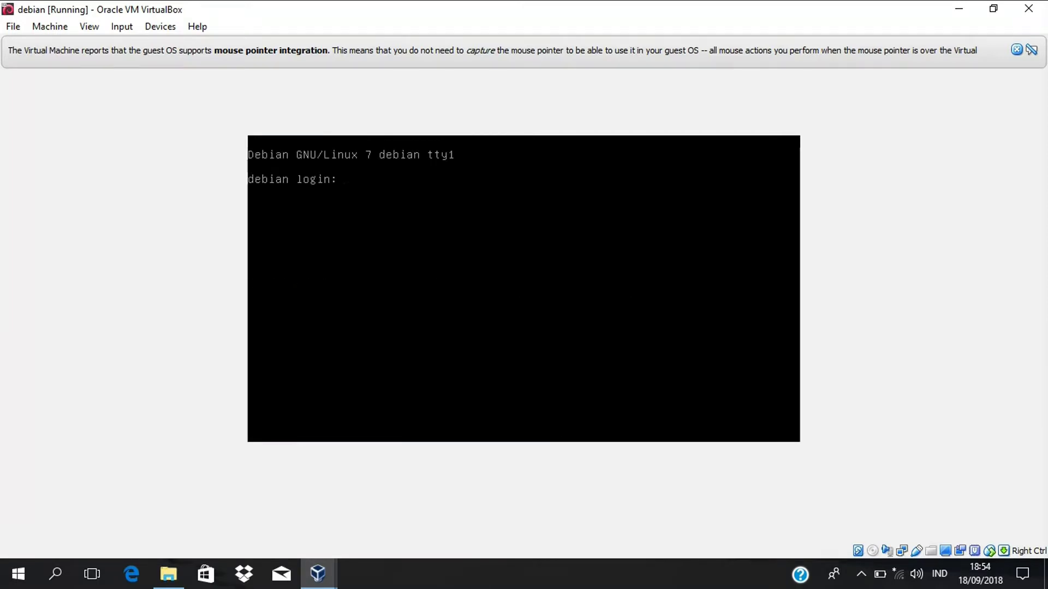
- Log in as root, run ifconfig, and enter nano /etc/network/interfaces
type("root")
key("Return")
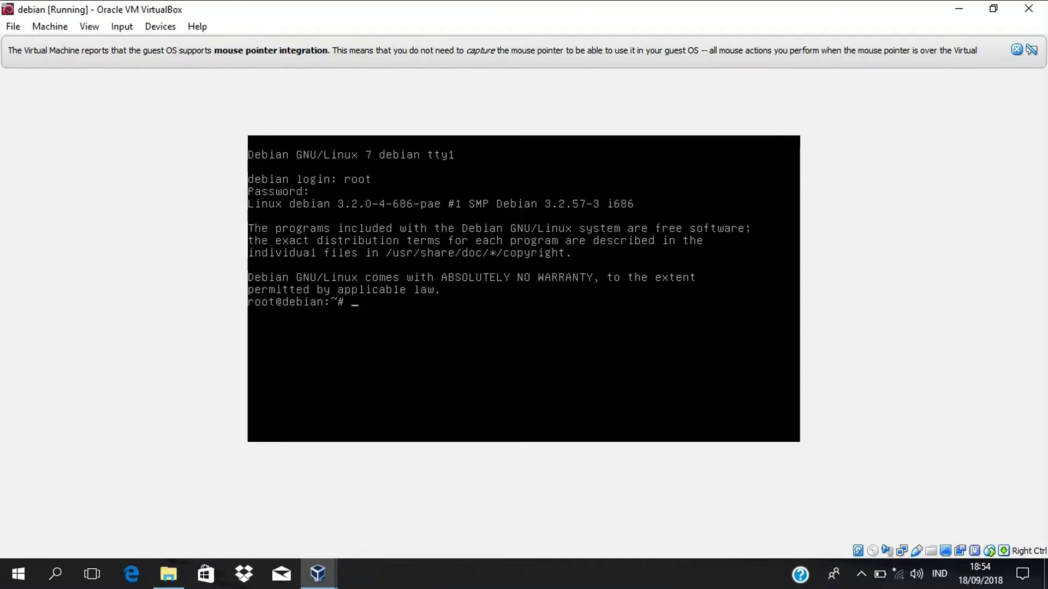
type("ifconfig")
key("Return")
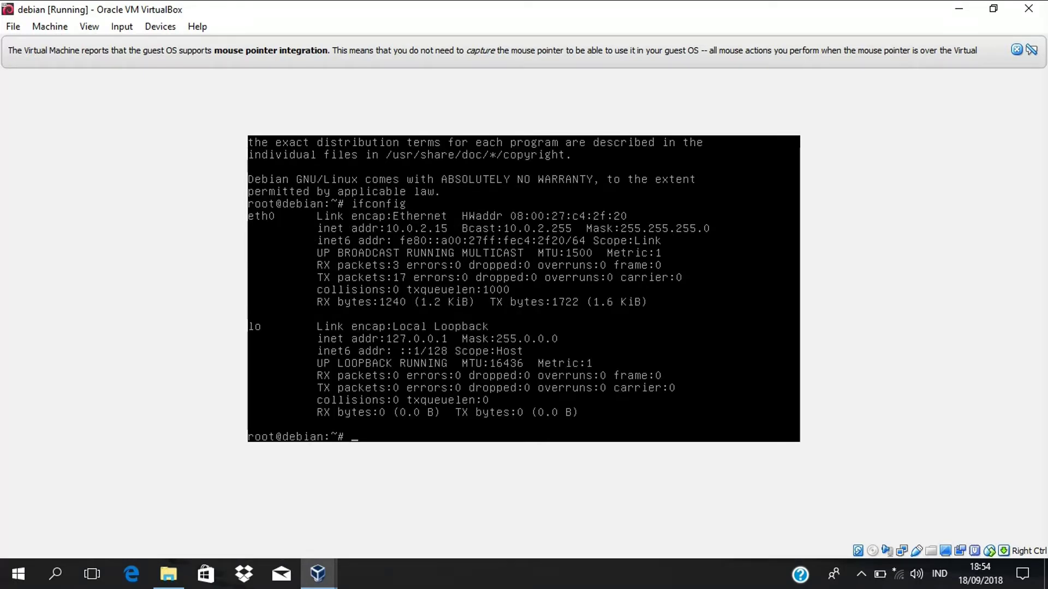
type("nano /etc/")
type("network/interfaces")
- Change allow-hotplug to auto and switch eth0 from dhcp to static
key("Return")
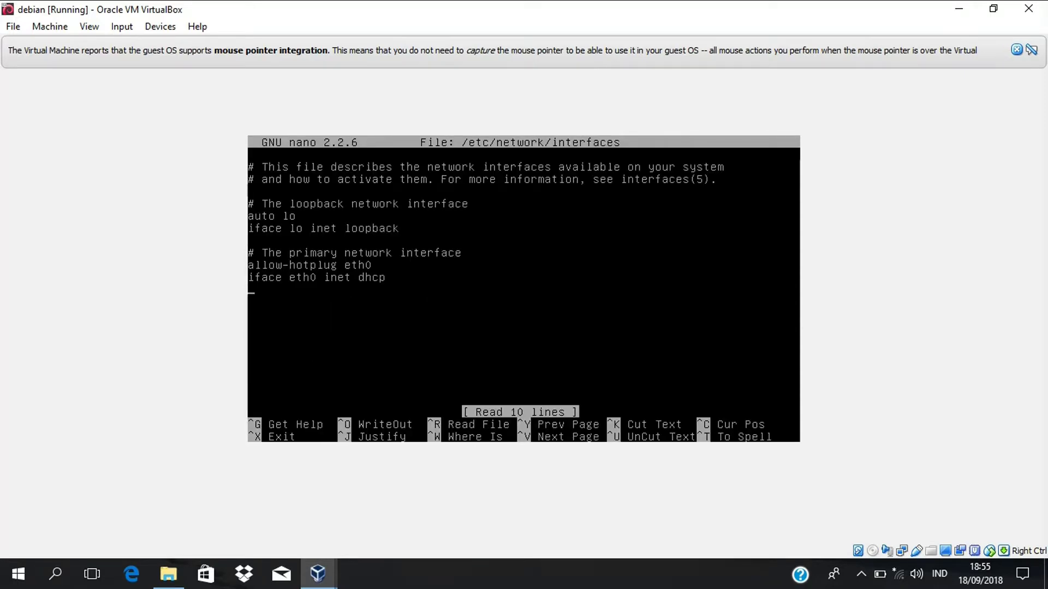
key("Up")
key("Up")
key("Right")
key("Right")
key("Right")
key("Right")
key("Right")
key("Right")
key("Right")
key("Right")
key("BackSpace")
key("BackSpace")
key("BackSpace")
key("BackSpace")
key("BackSpace")
key("BackSpace")
key("BackSpace")
key("BackSpace")
key("BackSpace")
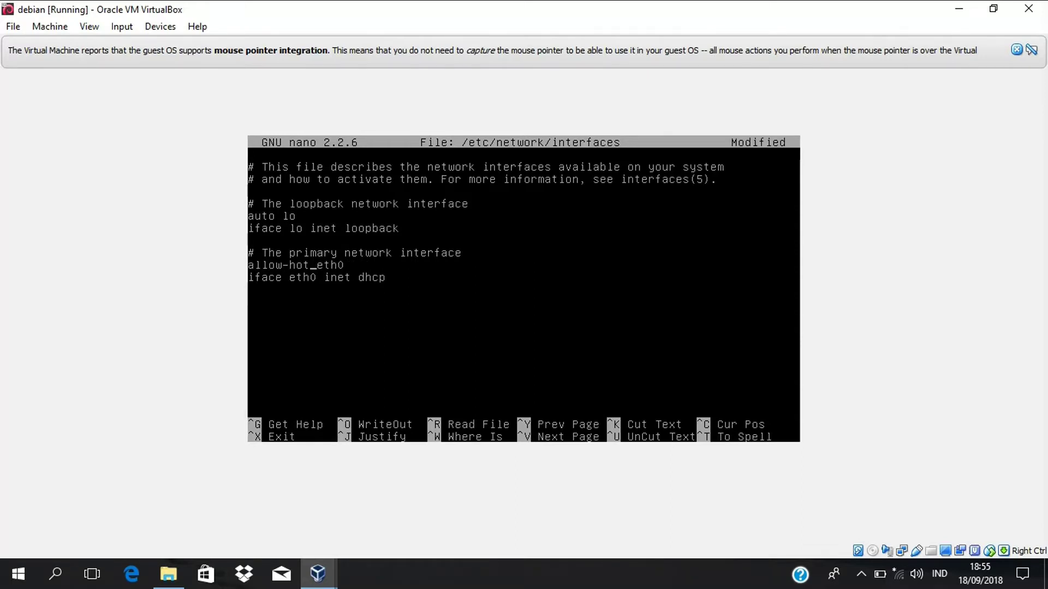
key("BackSpace")
key("BackSpace")
key("BackSpace")
type("uto")
key("Down")
key("BackSpace")
key("BackSpace")
type("stati")
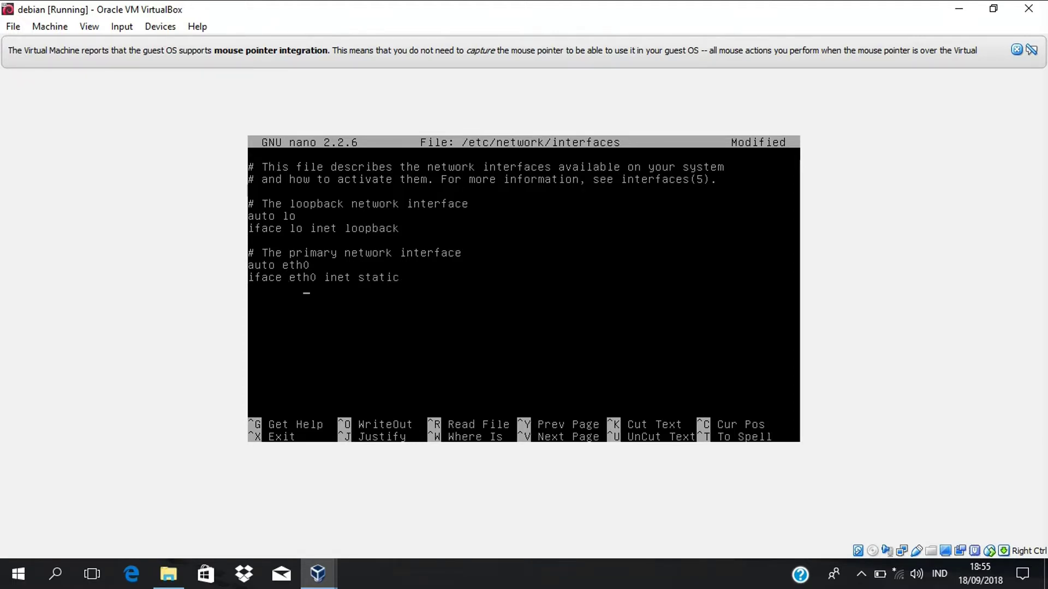
- Add an indented address line ending in 3, i.e. 192.168.90.3
key("Return")
key("Tab")
type("address")
key("BackSpace")
key("Return")
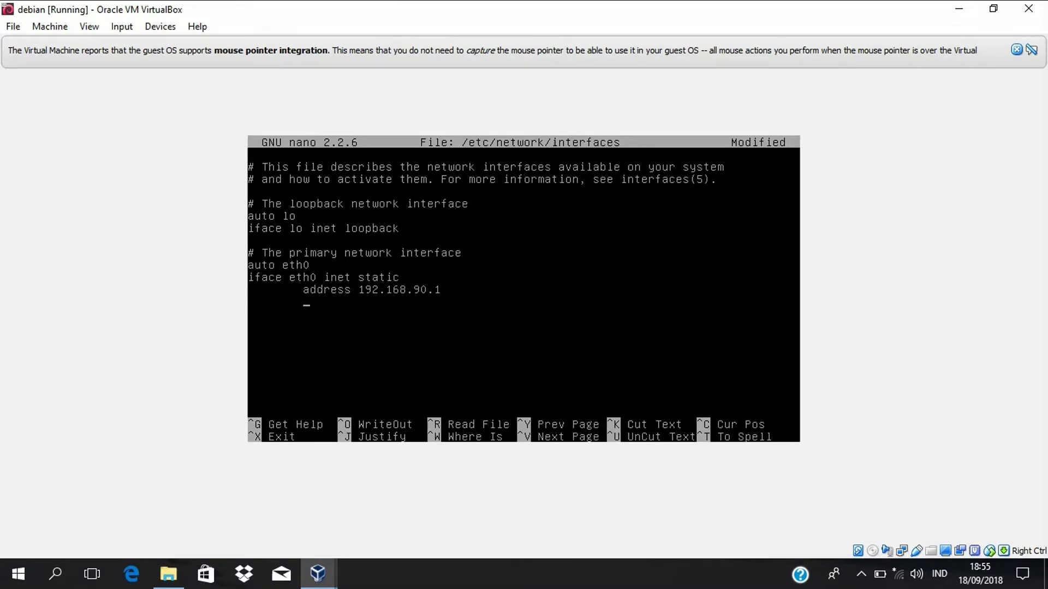
key("BackSpace")
key("BackSpace")
type("3")
key("Return")
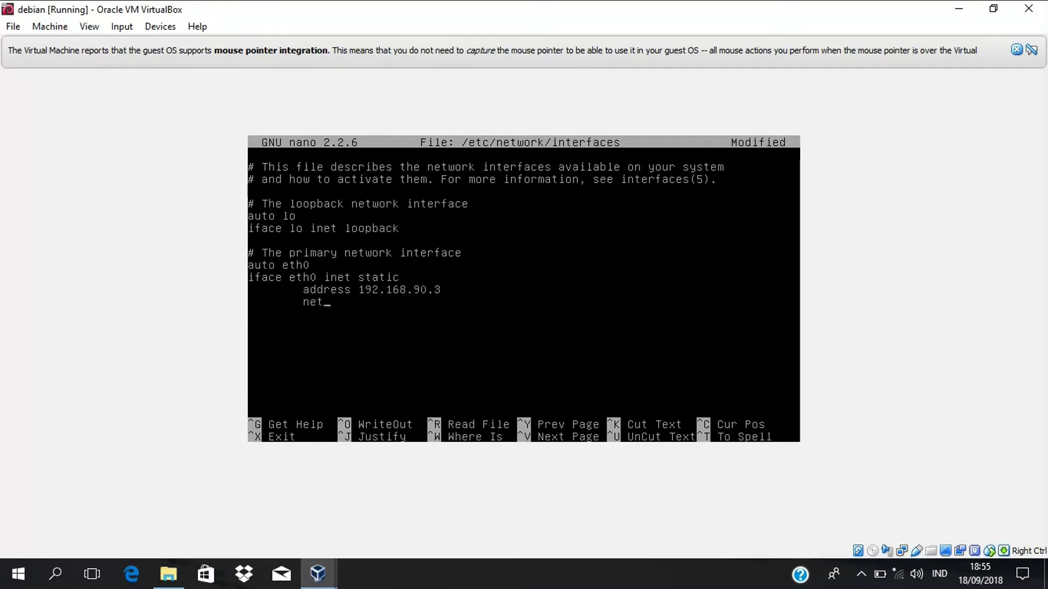
- Add netmask 255.255.255.0, network 192.168.90.0 and broadcast 192.168.90.255 lines
type("netmask 255.255.255.0")
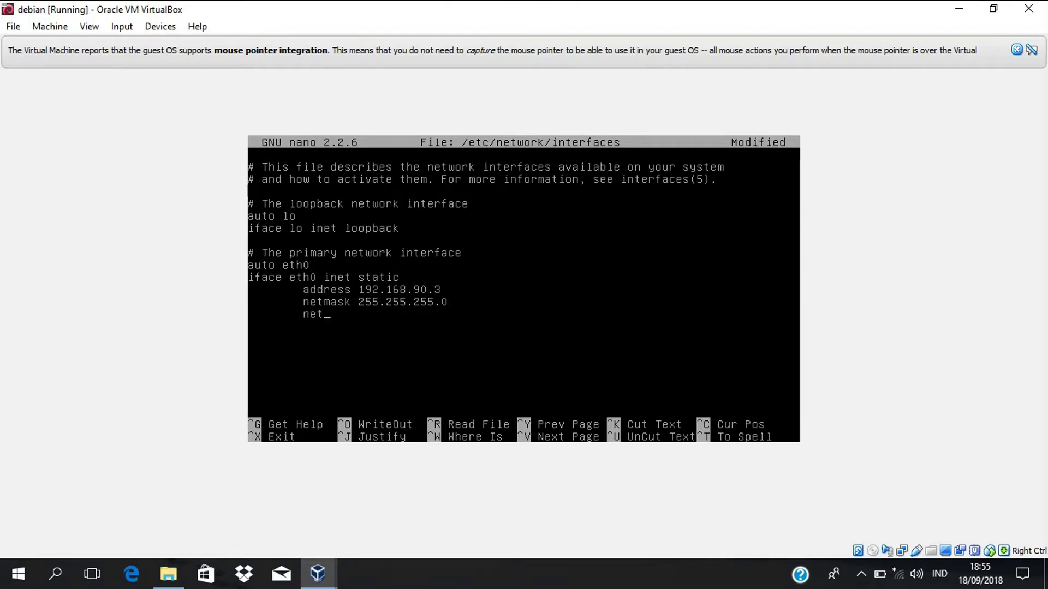
type("192.168.90.0")
key("Return")
key("Tab")
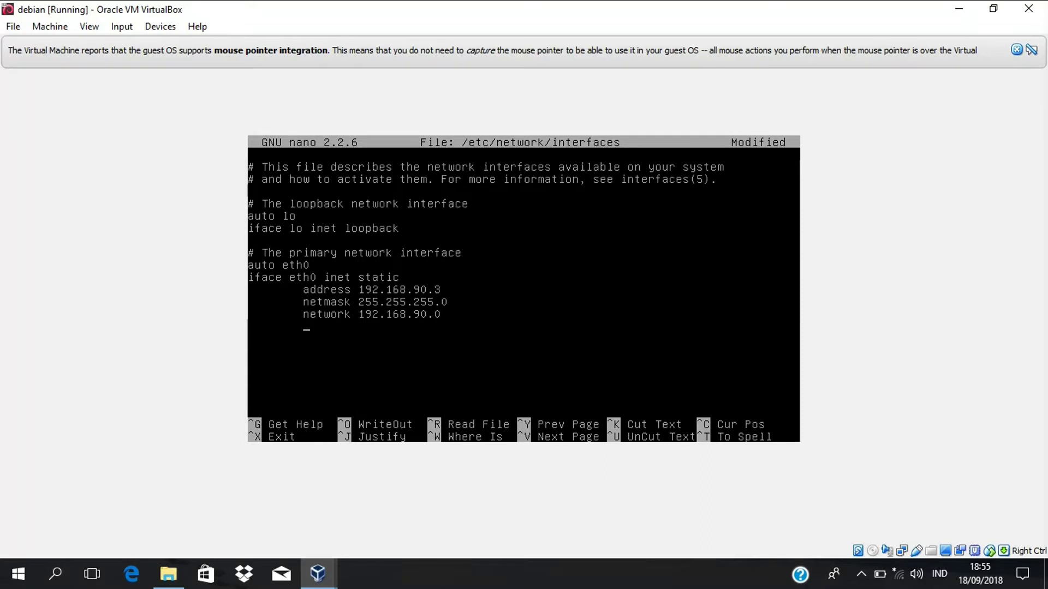
type("broadcast 192.168.90.255")
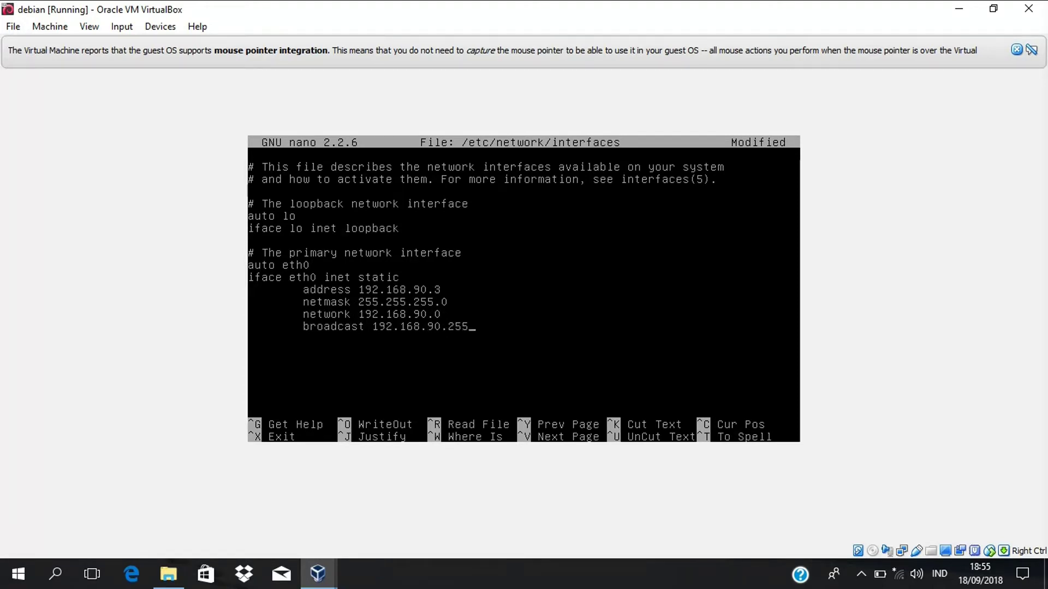
- Add gateway 192.168.90.1 and save the interfaces file
key("Return")
key("Tab")
type("gateway ")
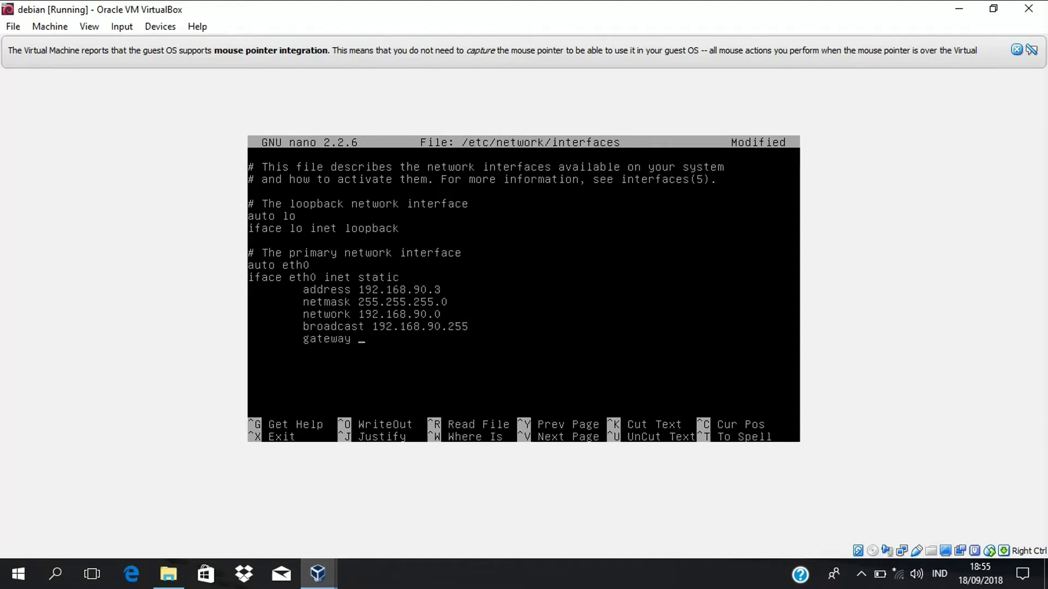
type("192.168.9")
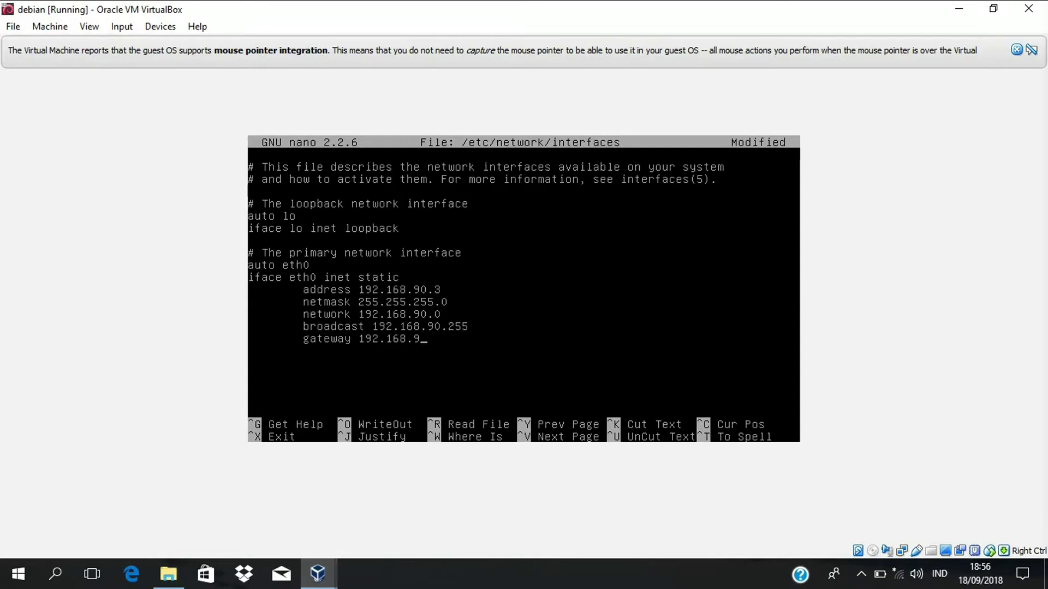
type("0.1")
key("ctrl+x")
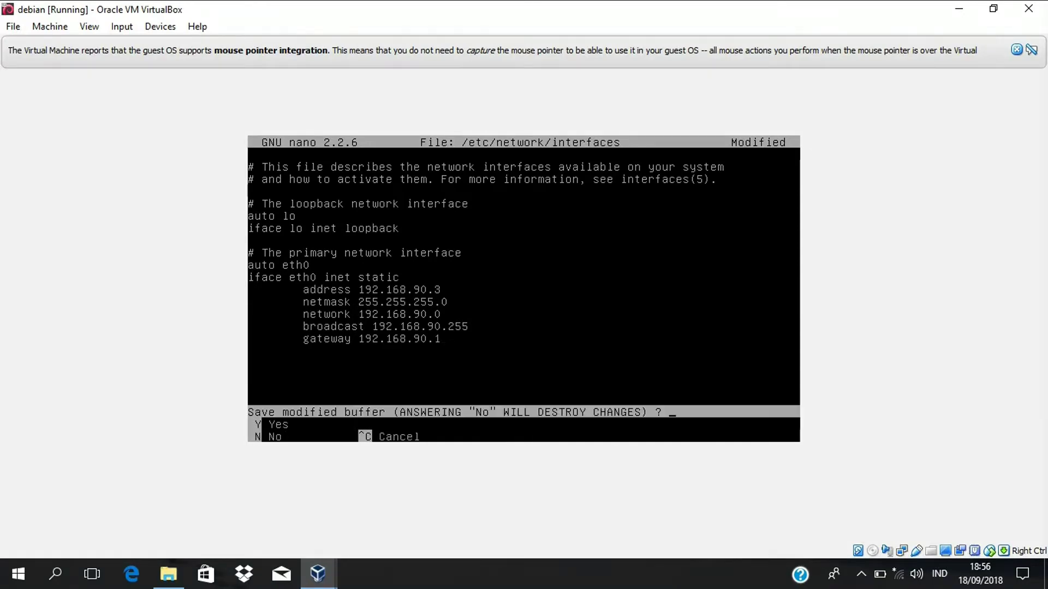
key("y")
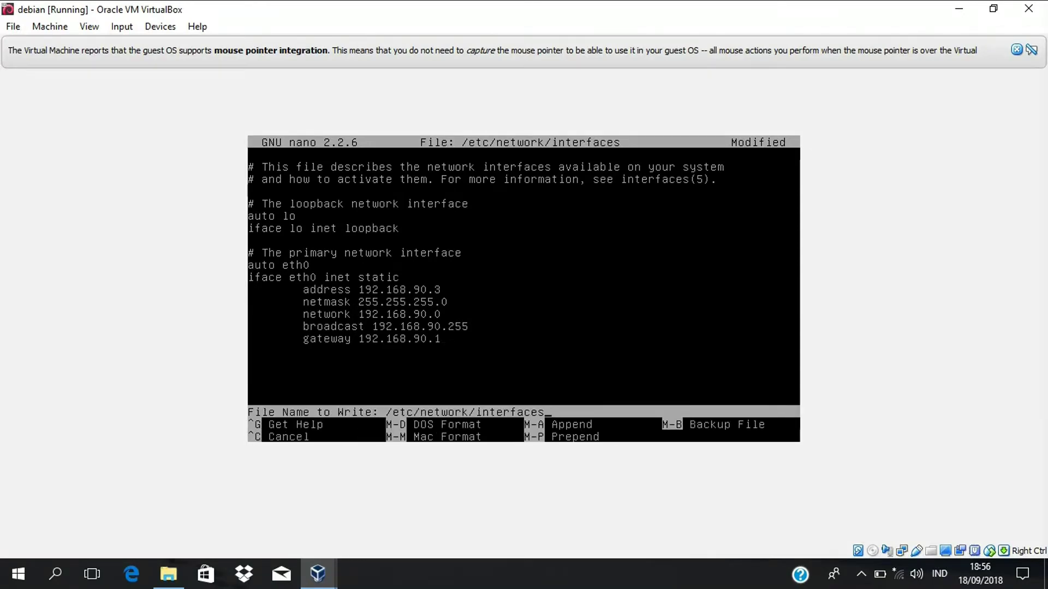
key("Return")
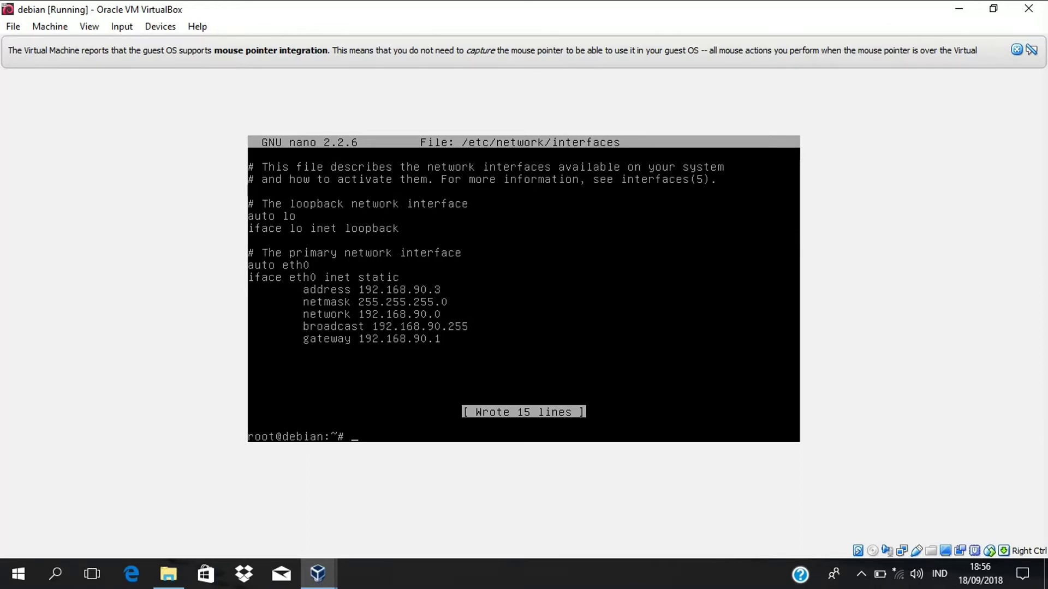
- Run service networking restart, then ifconfig to verify eth0 is 192.168.90.3
type("service networking restart")
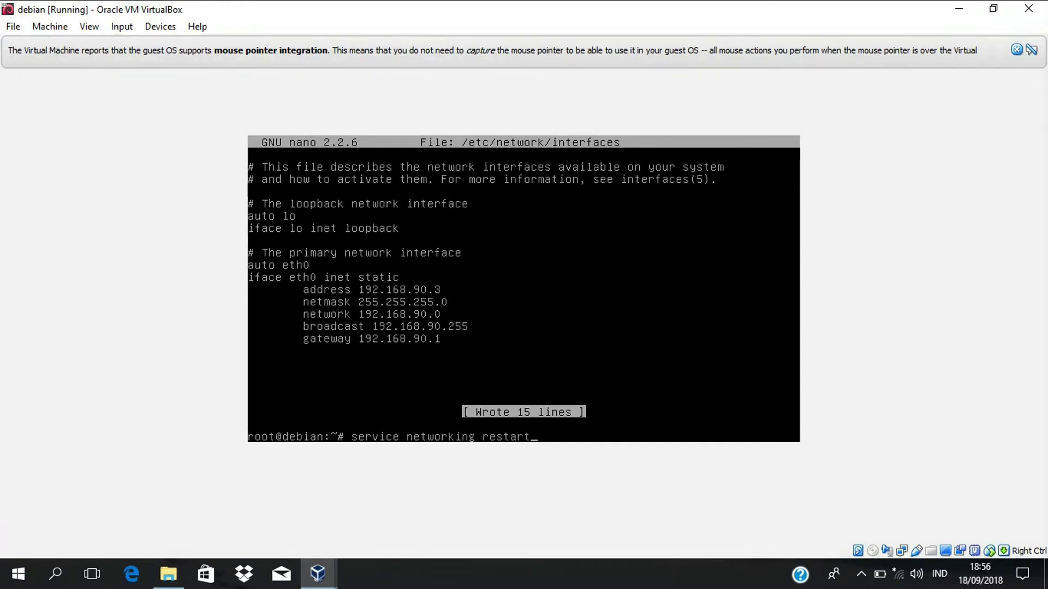
key("Return")
type("ifconfig")
key("Return")
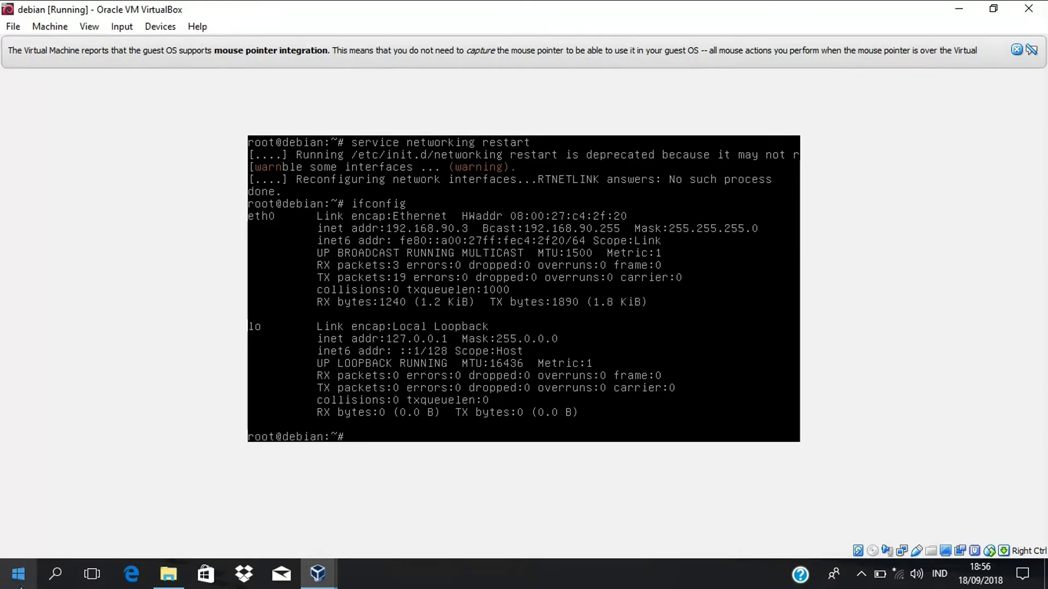
- Go from the tray network icon to Network & Internet settings, then Network and Sharing Center
left_click(56, 577)
left_click(895, 580)
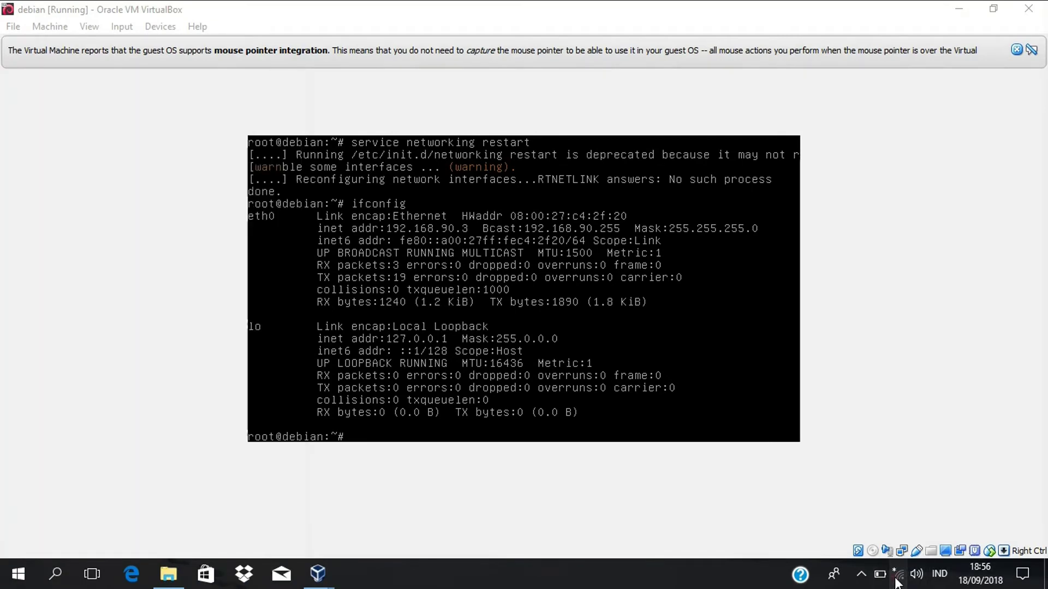
left_click(896, 582)
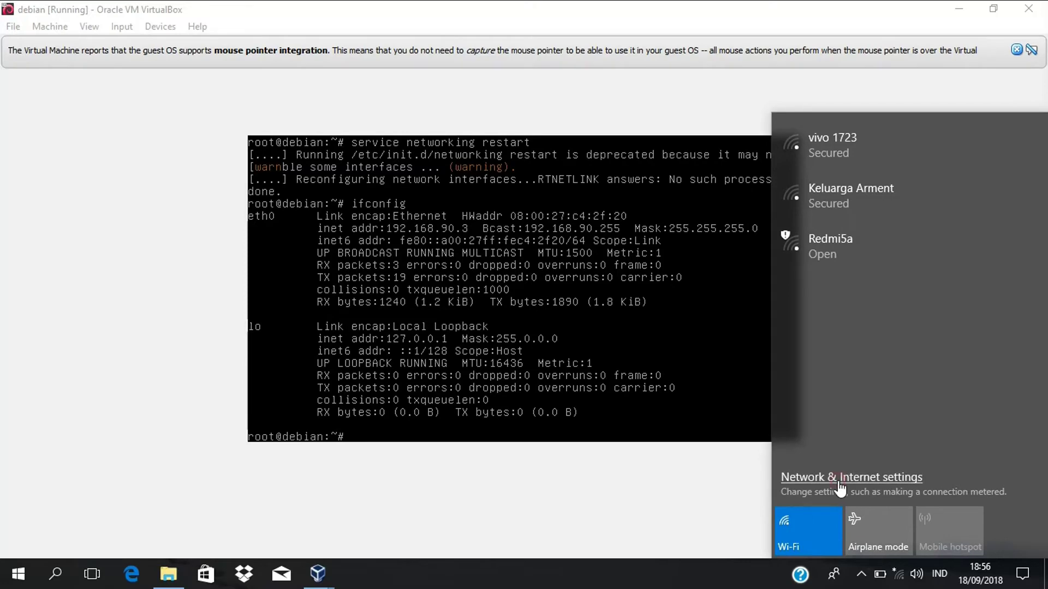
left_click(844, 483)
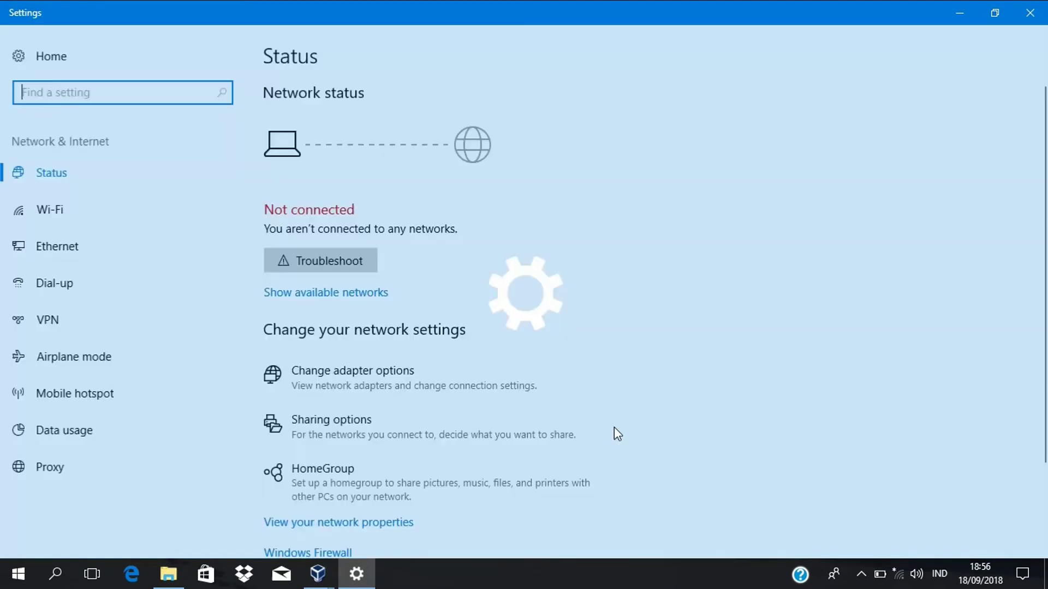
scroll(477, 498, "down", 3)
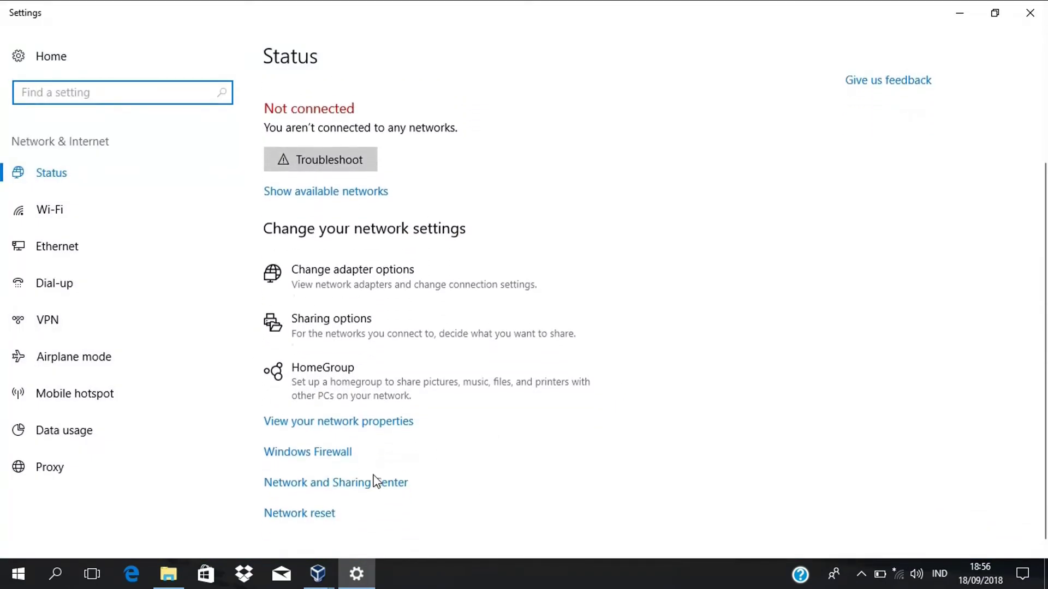
left_click(364, 477)
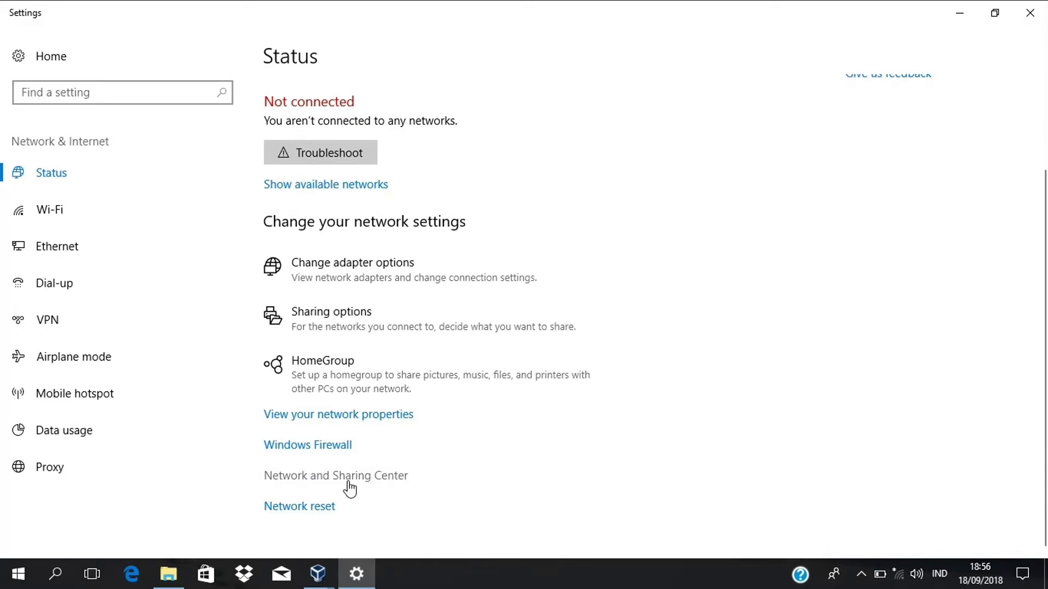
- Inspect the VirtualBox Host-Only Network adapter's current connection details
left_click(1045, 5)
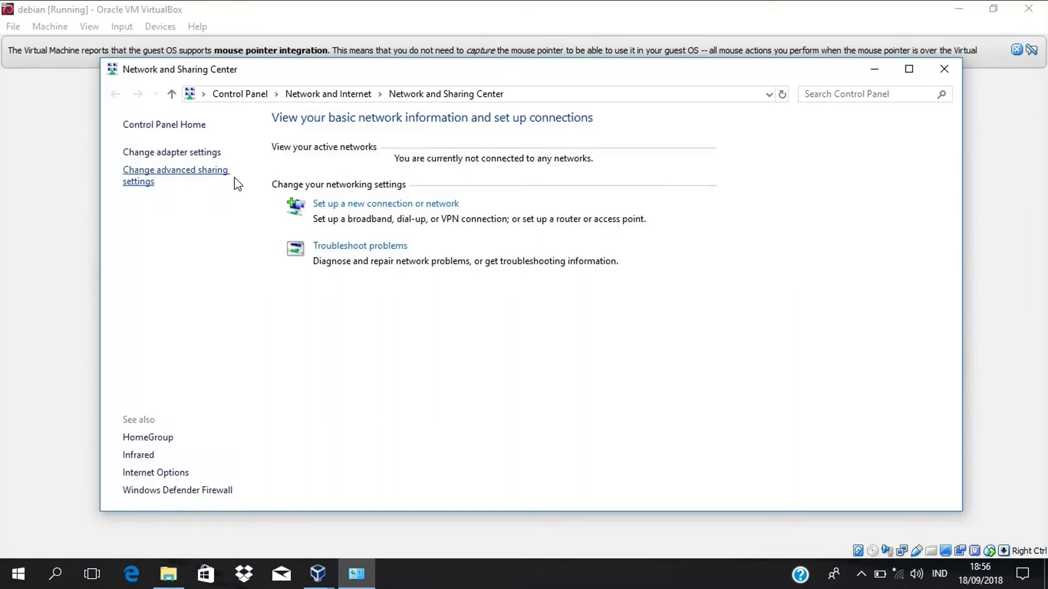
left_click(185, 154)
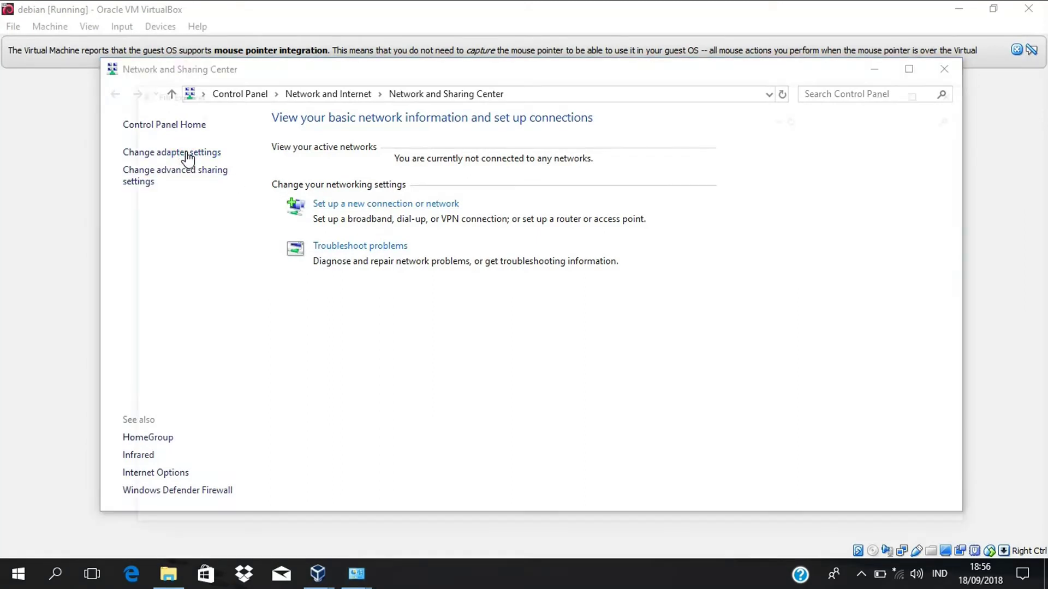
left_click(648, 170)
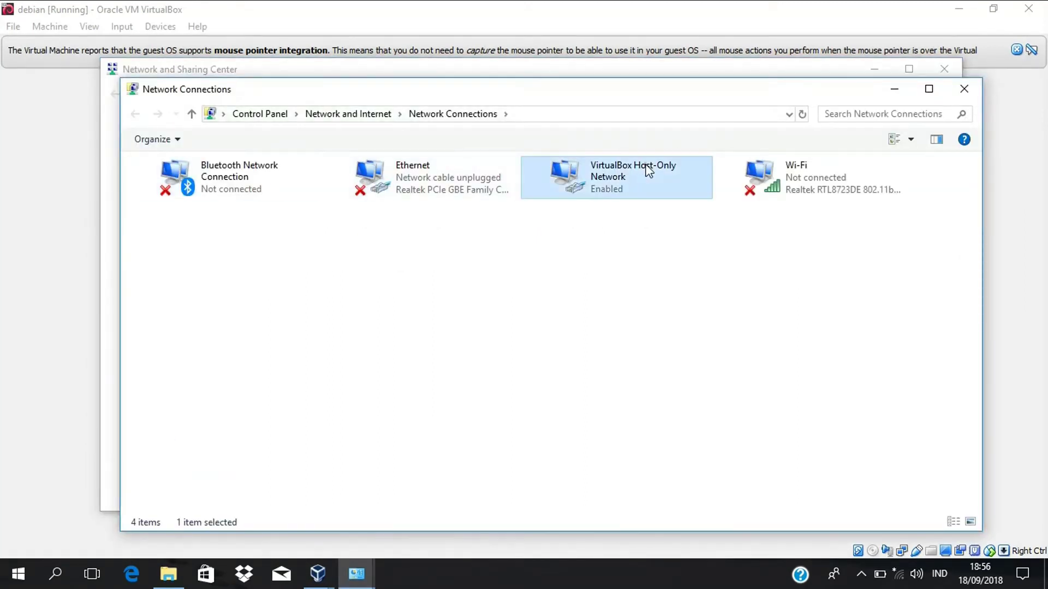
double_click(628, 163)
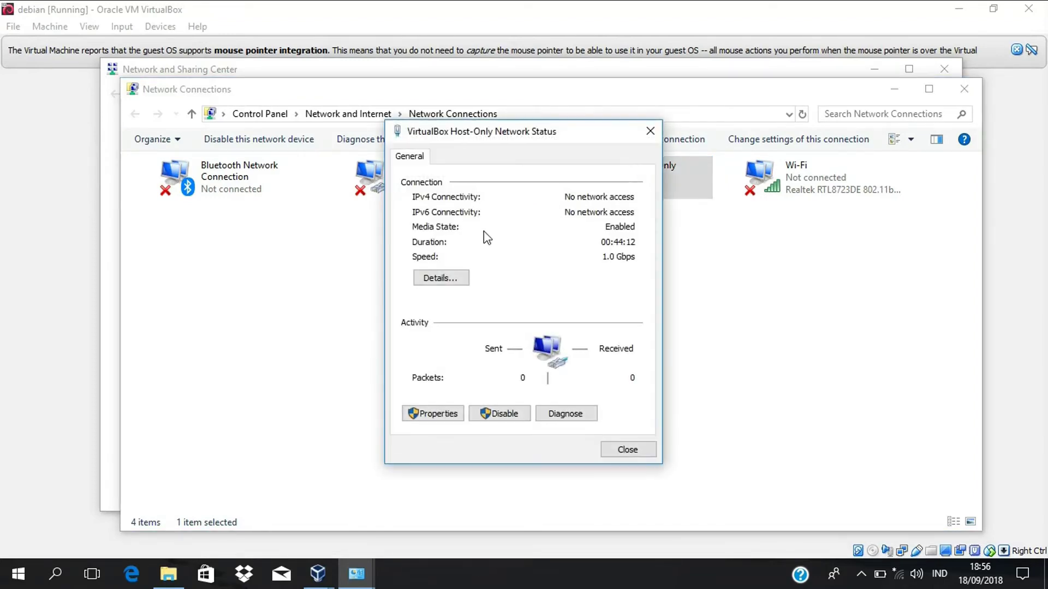
left_click(458, 279)
left_click(545, 270)
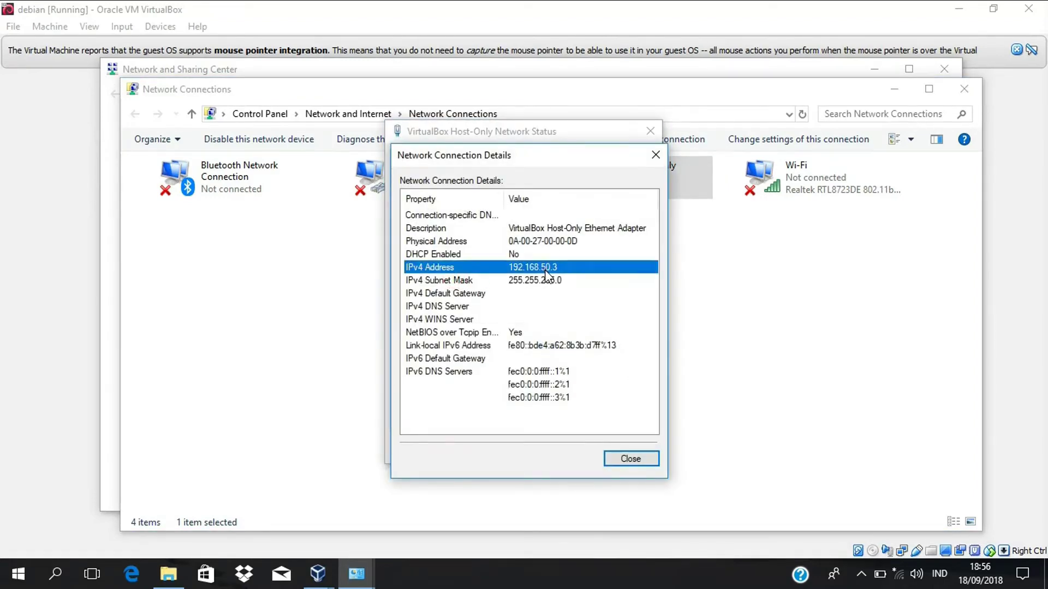
left_click(655, 155)
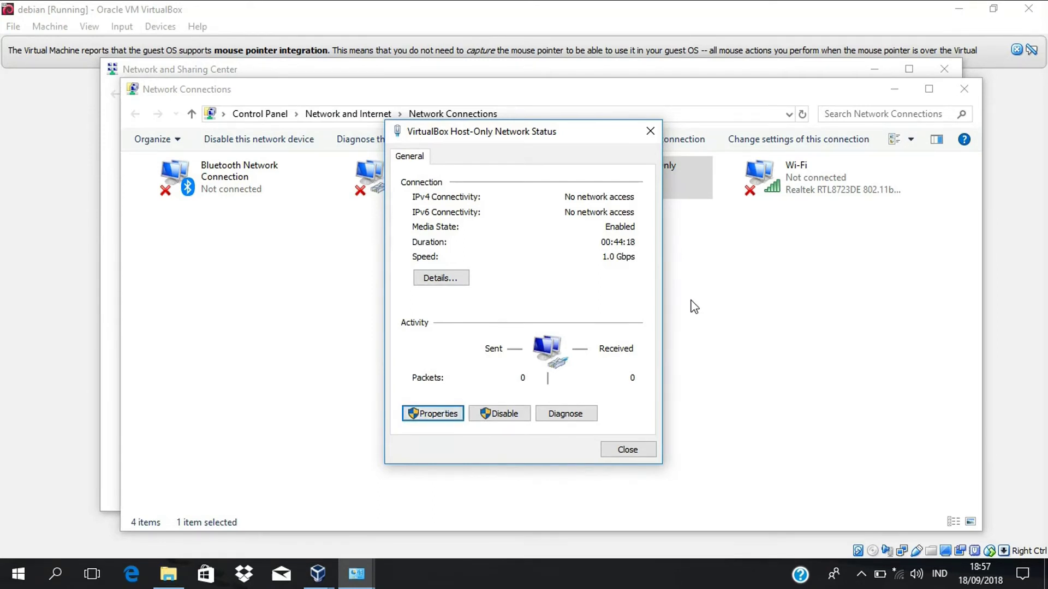
- Set the adapter's IPv4 to 192.168.90.2, mask 255.255.255.0, gateway 192.168.90.1
left_click(447, 415)
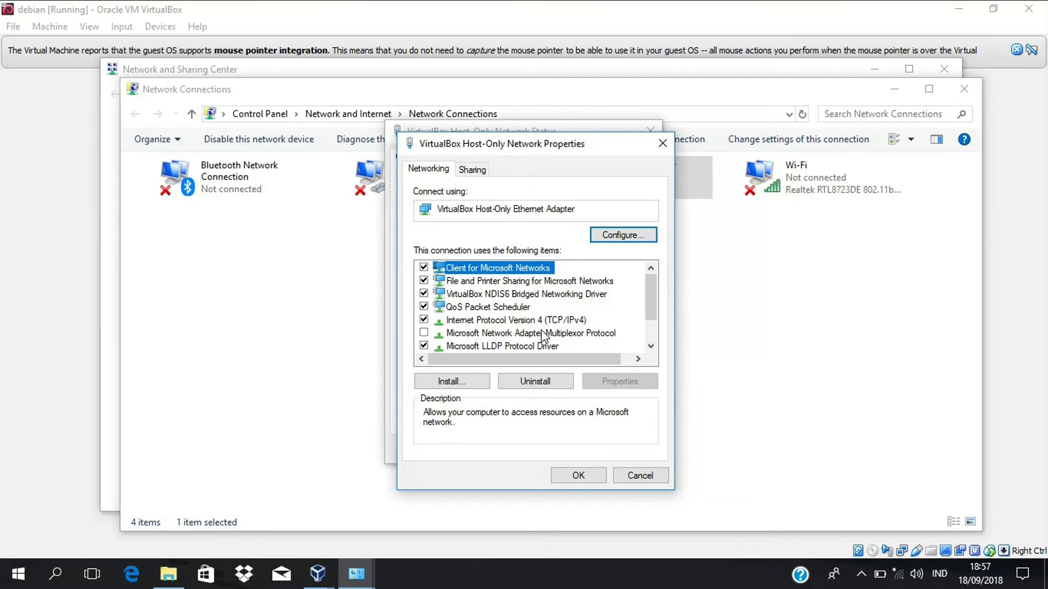
double_click(533, 320)
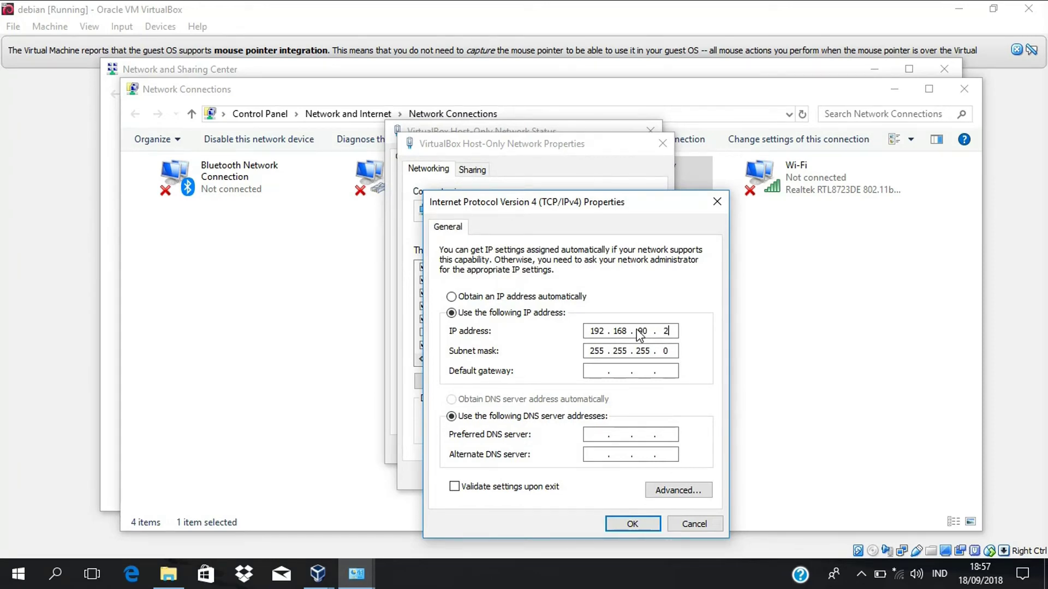
left_click(602, 374)
type("192 . 168 . 90 . 1")
left_click(634, 522)
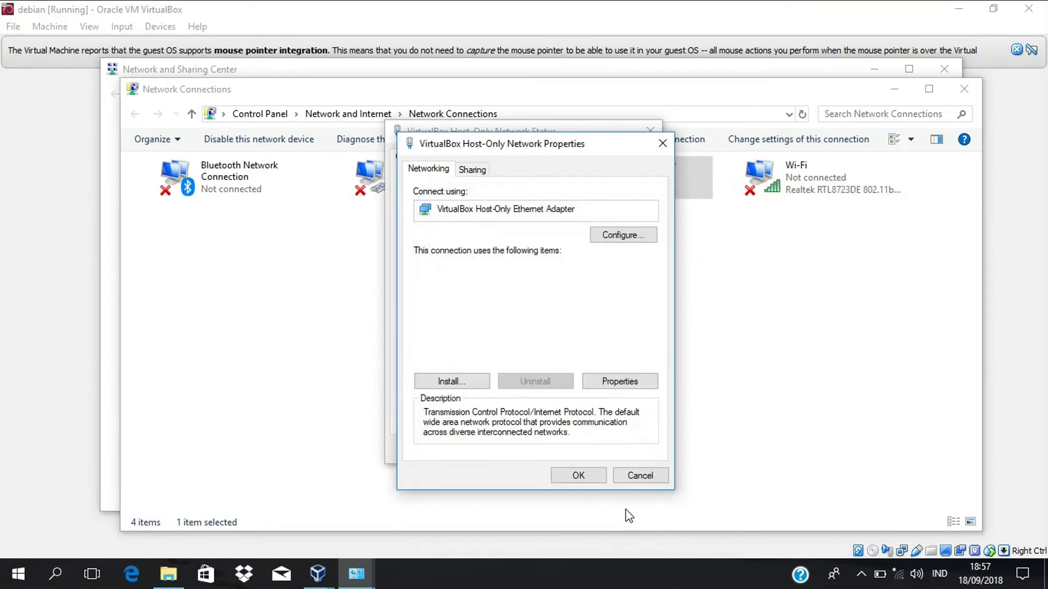
left_click(588, 473)
left_click(627, 449)
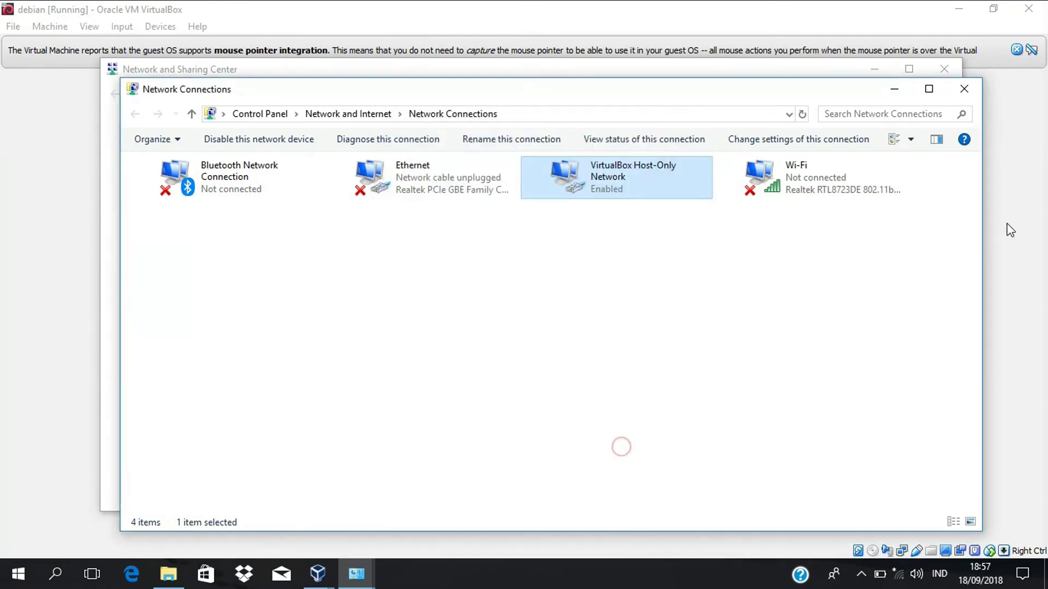
- Open Command Prompt and ping the Debian VM at 192.168.90.3
left_click(1024, 220)
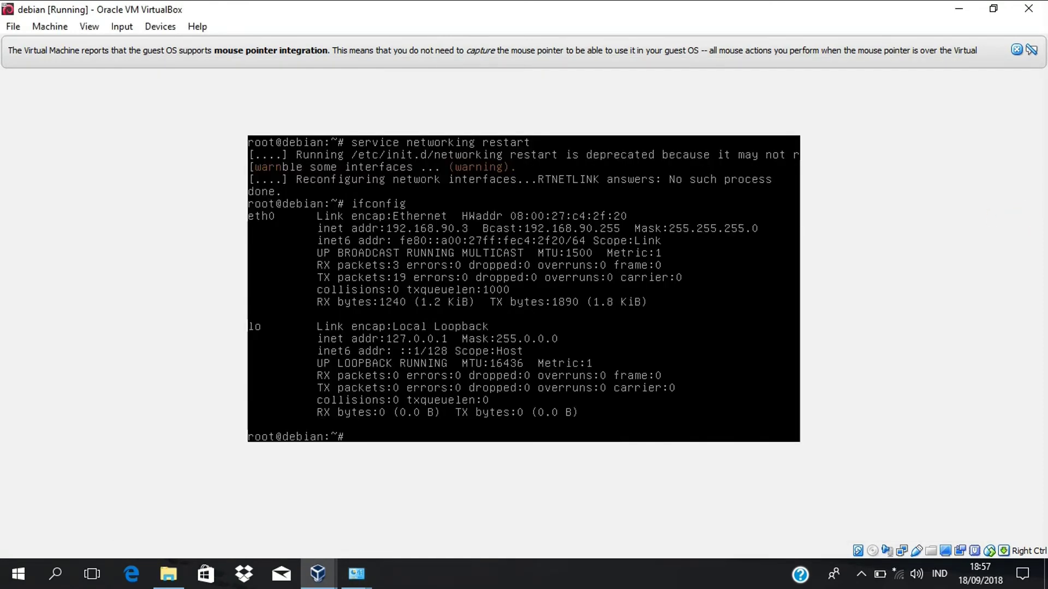
left_click(61, 564)
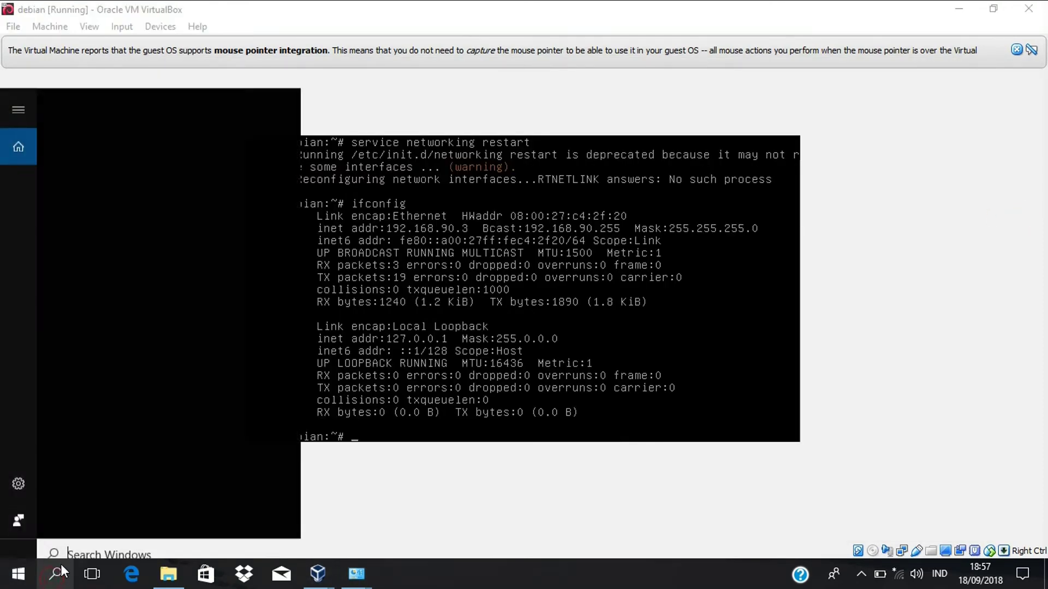
type("dmd")
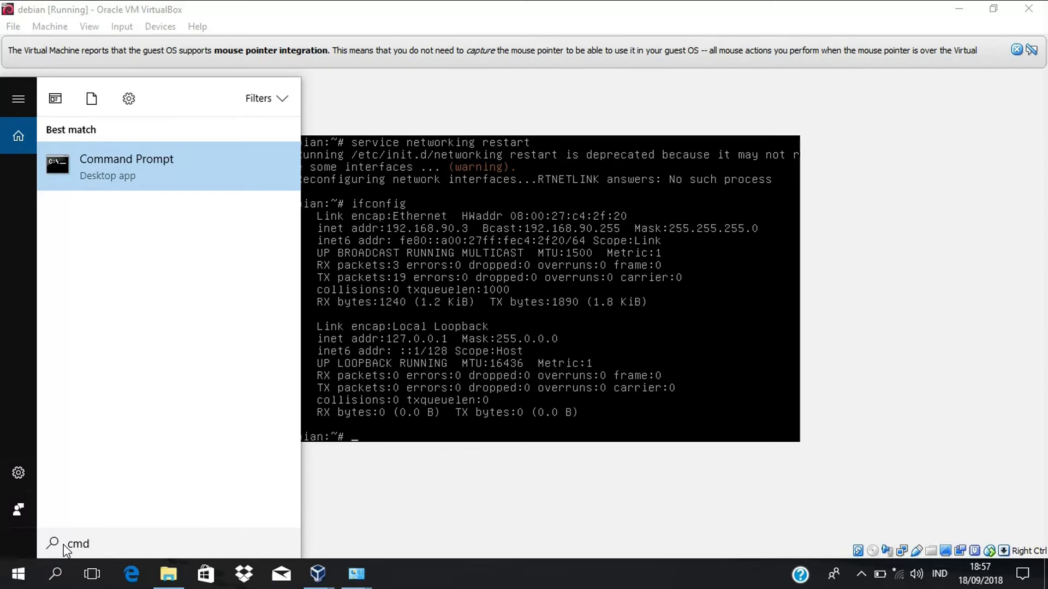
key("Escape")
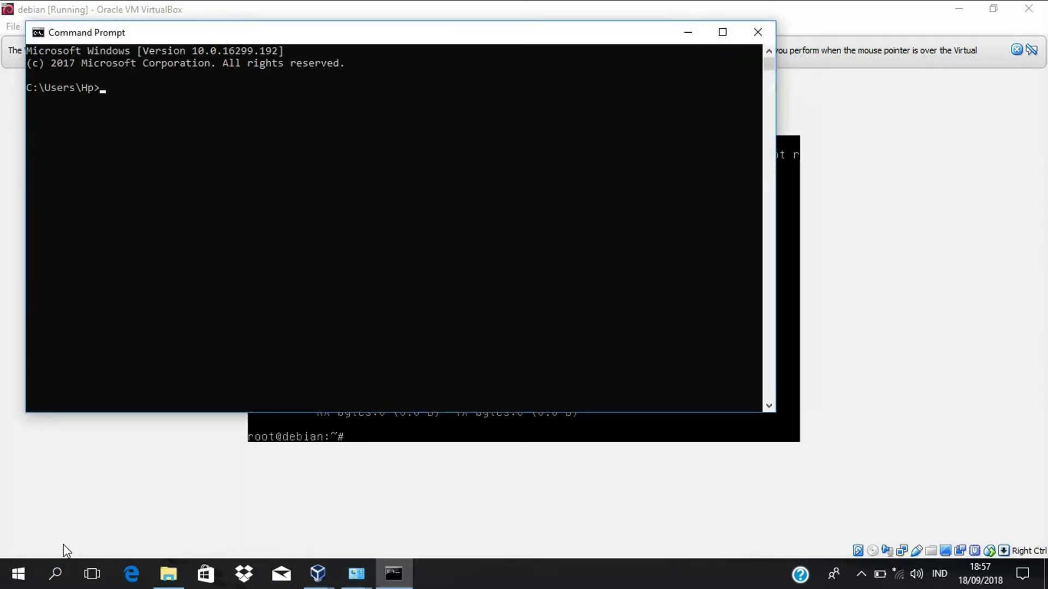
type("ing 192.168.90.3")
key("Return")
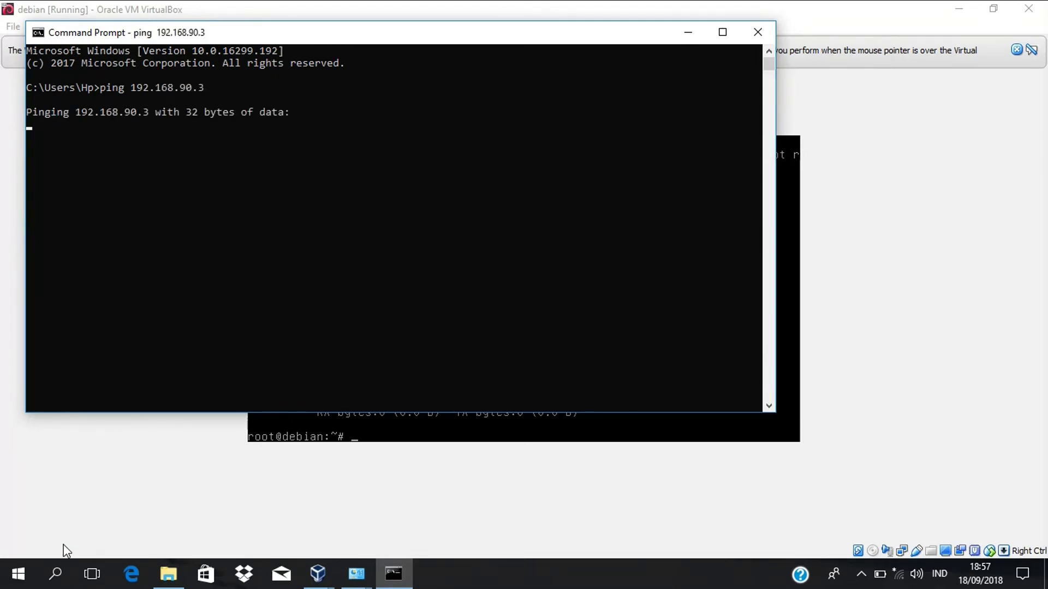
- Let the ping run until Destination host unreachable replies appear, then stop it with Ctrl+C
left_click(201, 89)
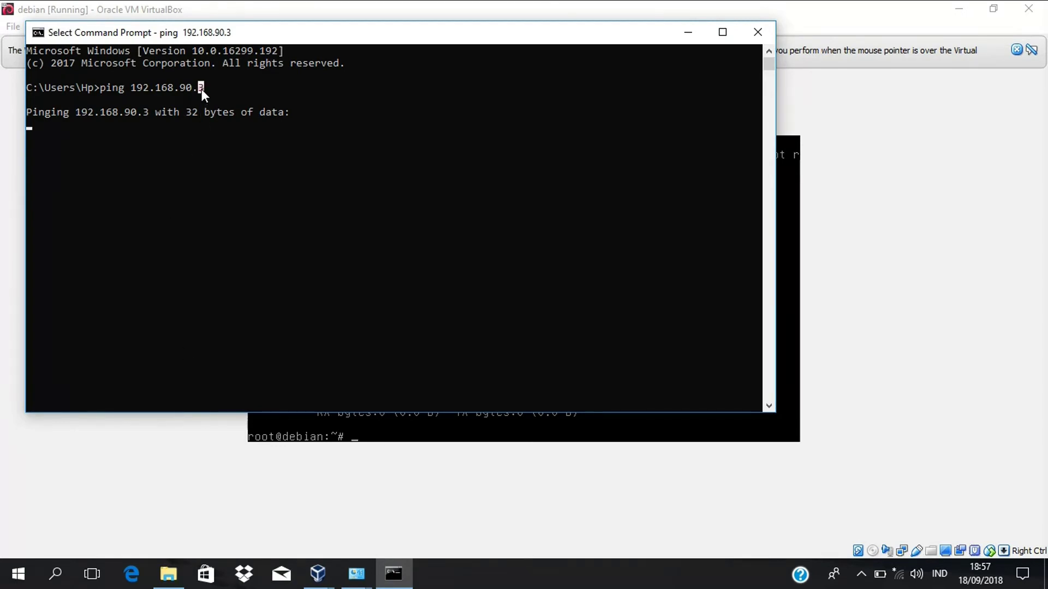
left_click(895, 228)
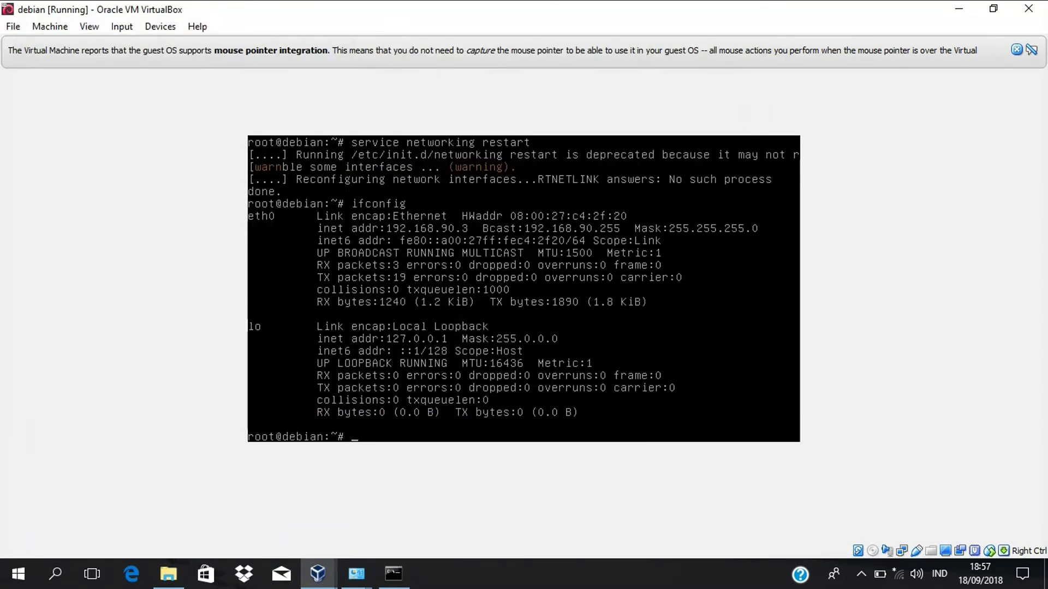
left_click(394, 573)
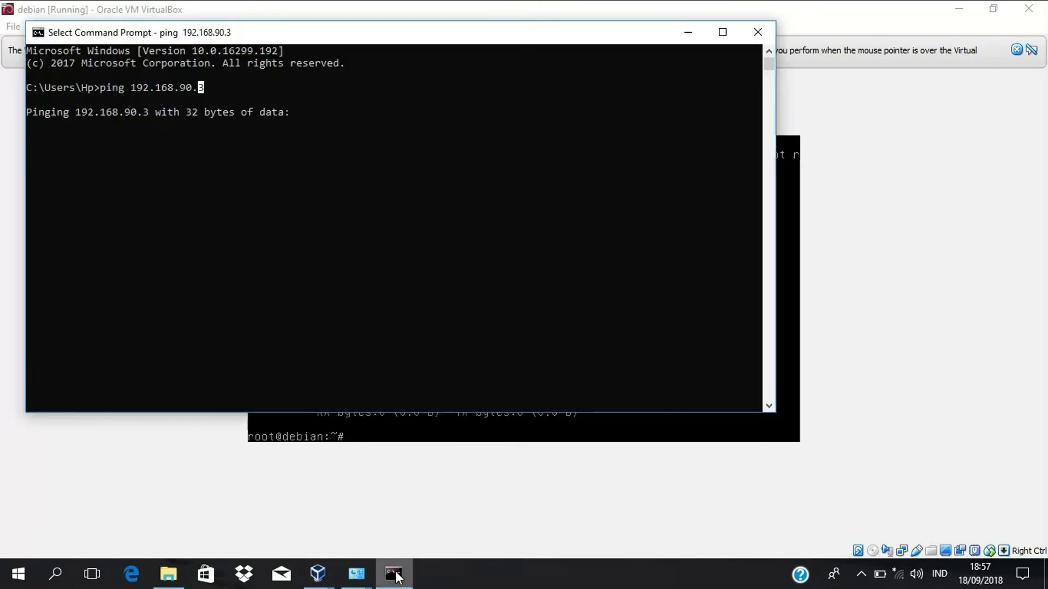
left_click(312, 152)
left_click(310, 139)
left_click(308, 139)
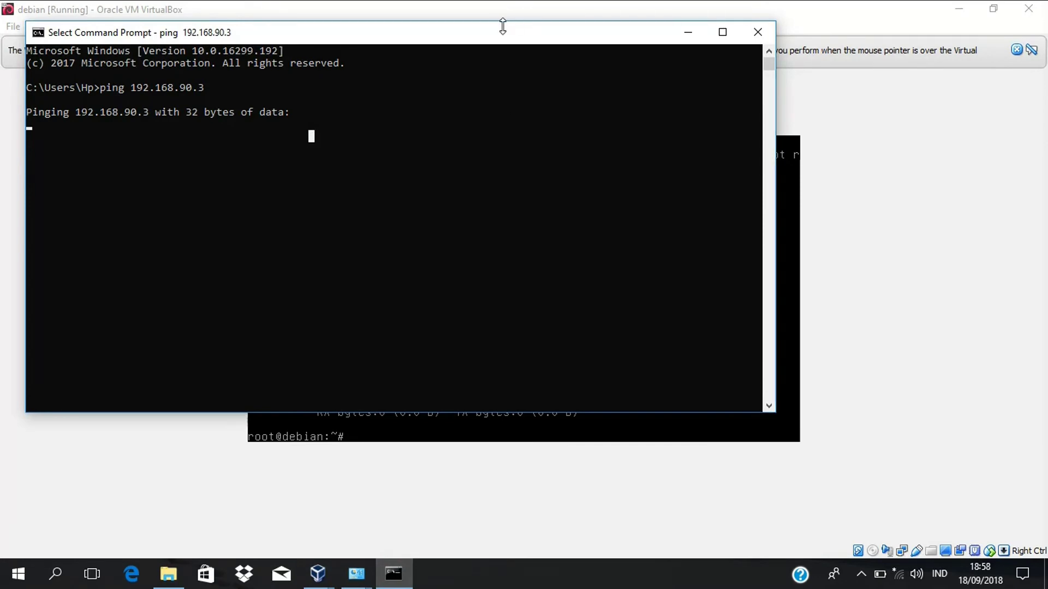
left_click_drag(499, 34, 497, 9)
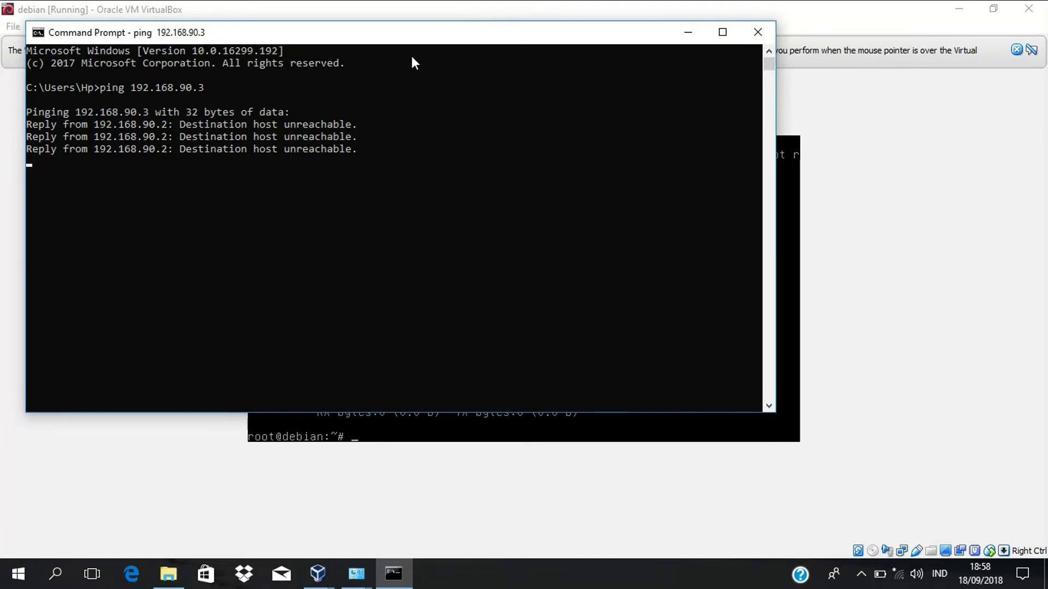
key("ctrl+c")
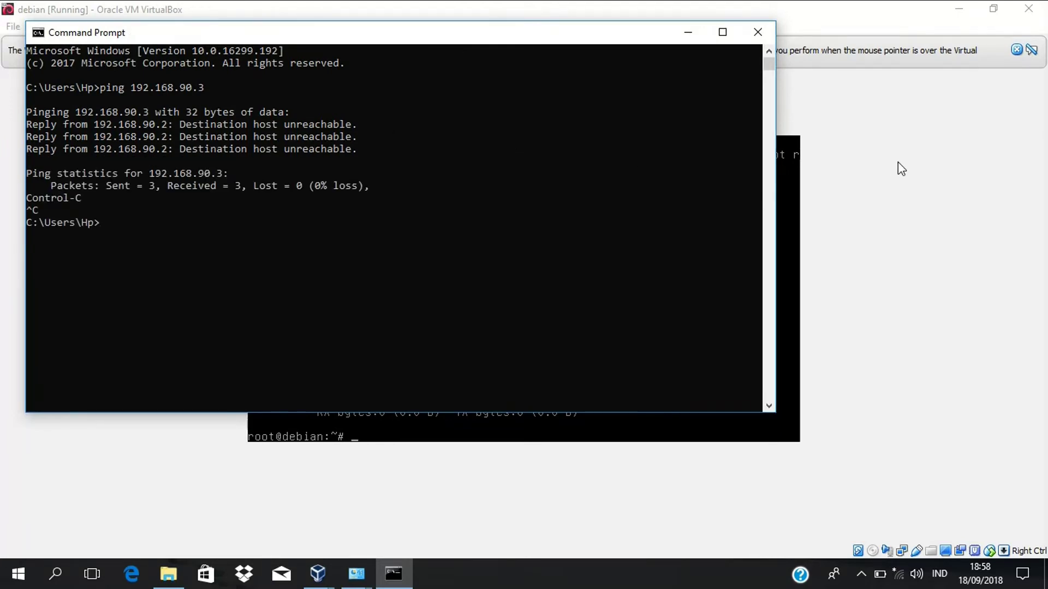
- Return to the Debian VM window and open its Settings
left_click(898, 162)
left_click(51, 31)
left_click(49, 32)
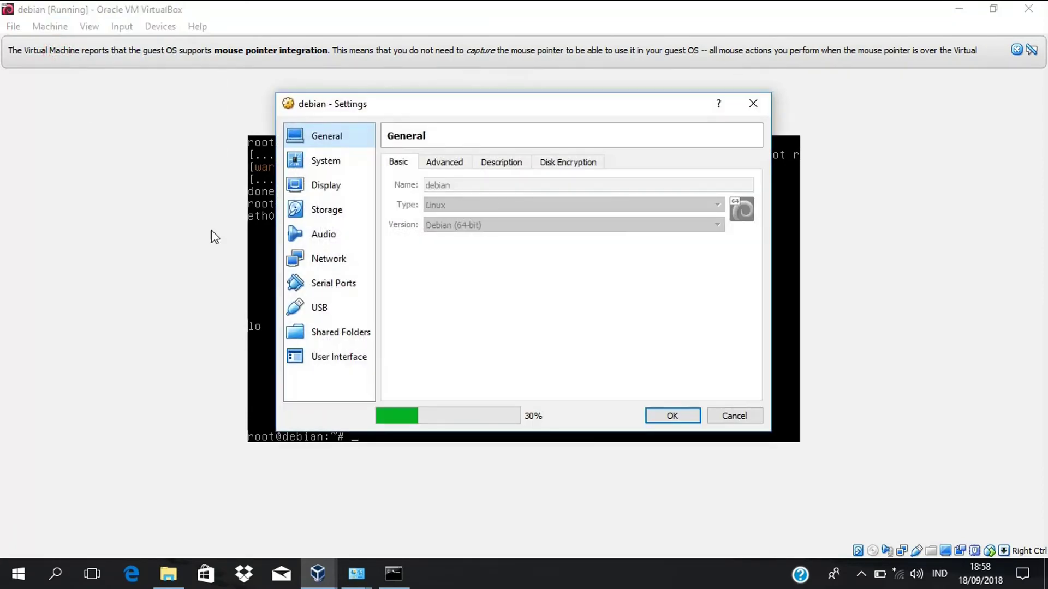
- Attach Adapter 1 to the Host-only Adapter instead of NAT and save
left_click(339, 259)
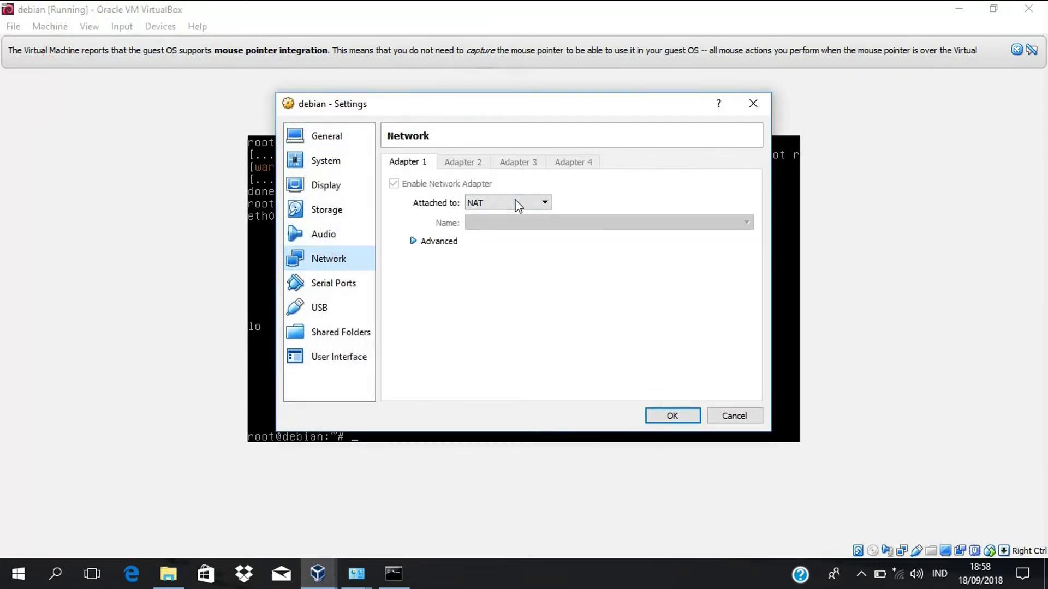
left_click(516, 203)
left_click(500, 265)
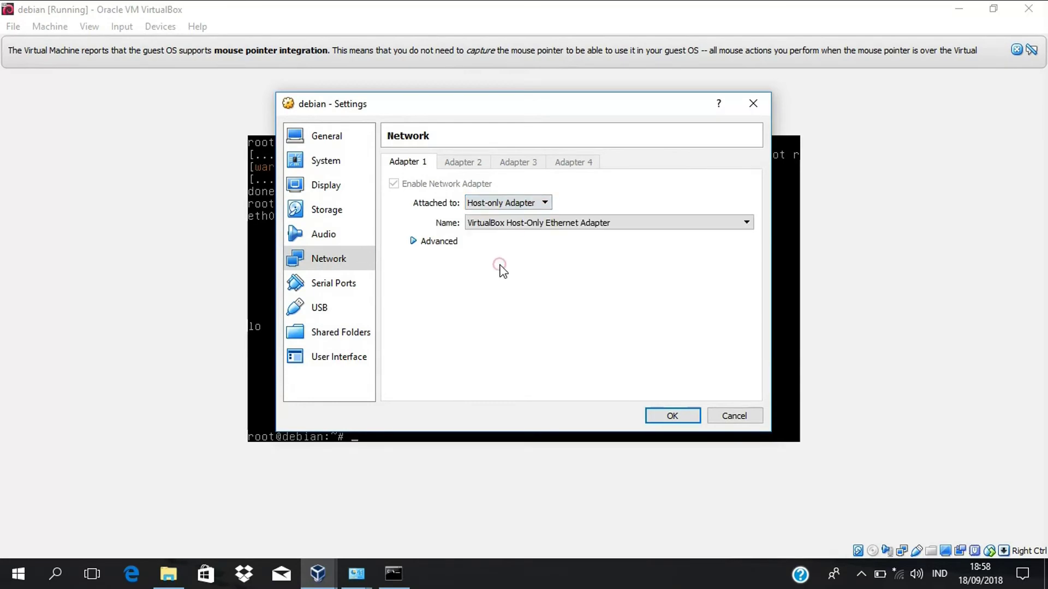
left_click(673, 417)
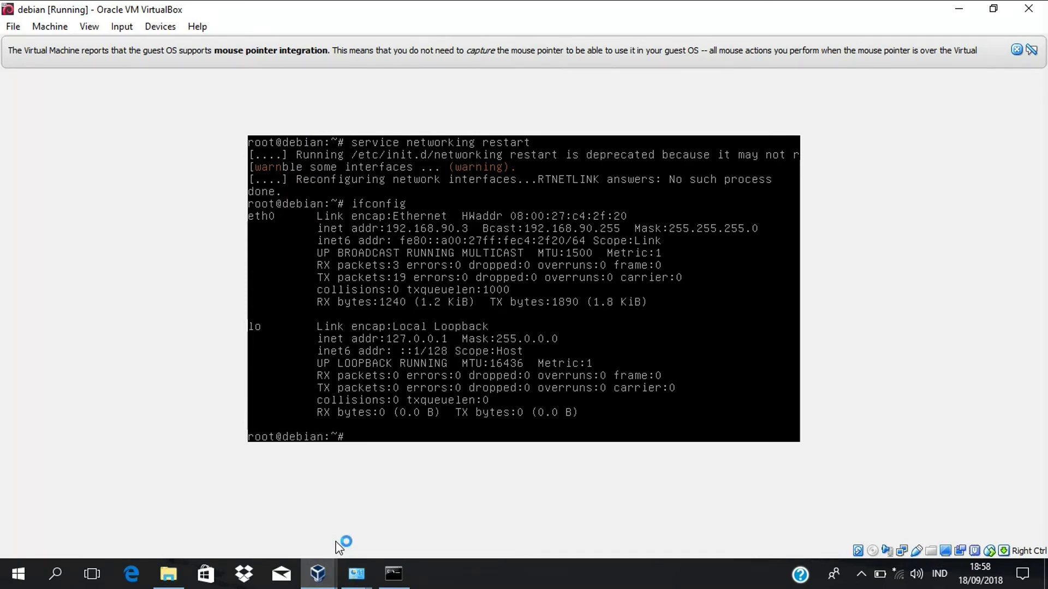
- Rerun the ping to 192.168.90.3 from Command Prompt
left_click(393, 574)
key("Up")
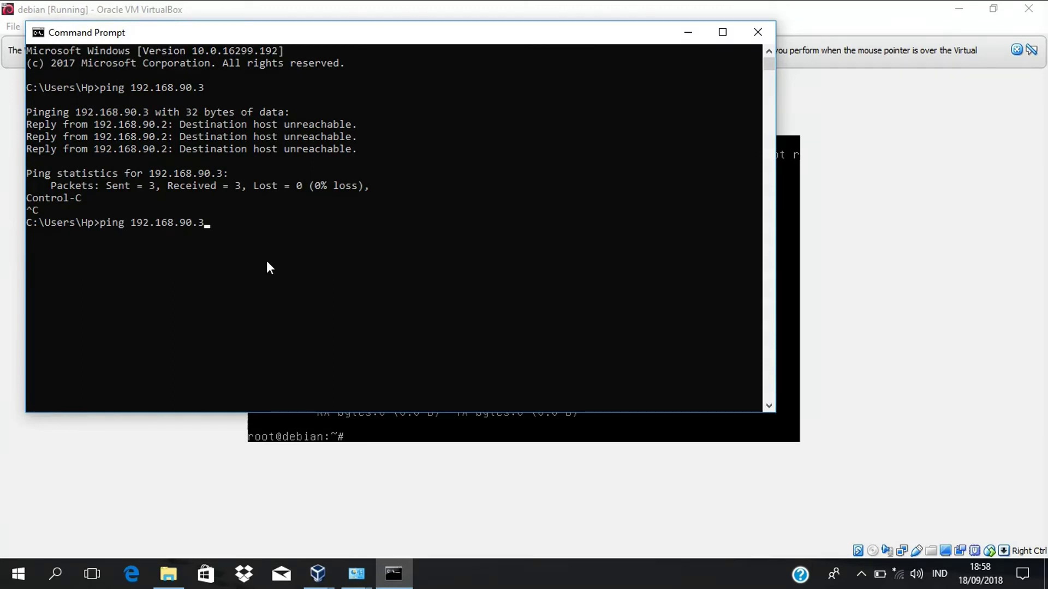
key("Return")
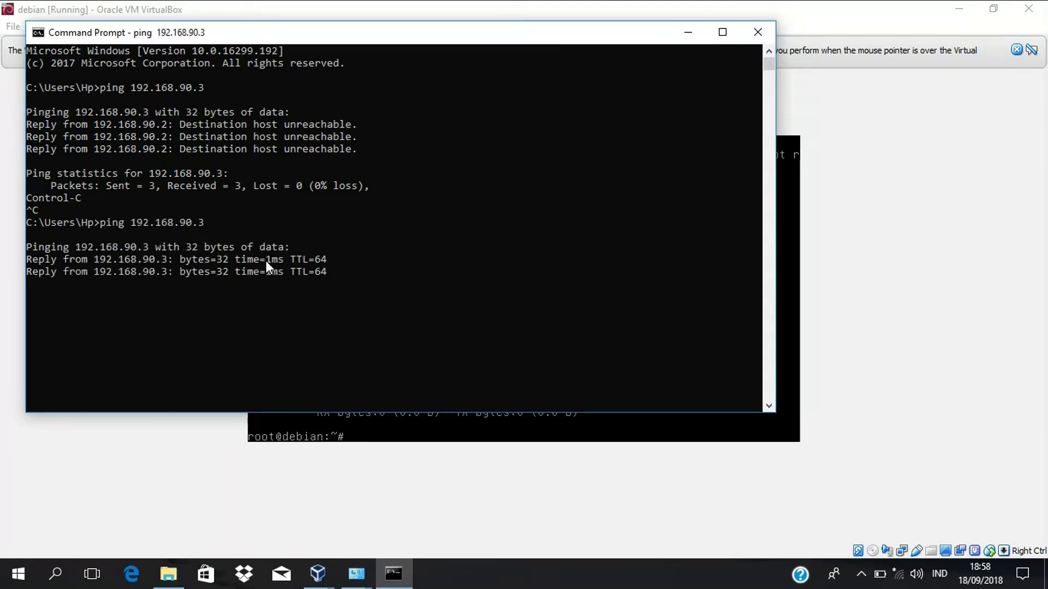
- Confirm 4 of 4 replies with 0% loss at 1ms, then return to the Debian VM console
left_click(181, 260)
left_click(201, 258)
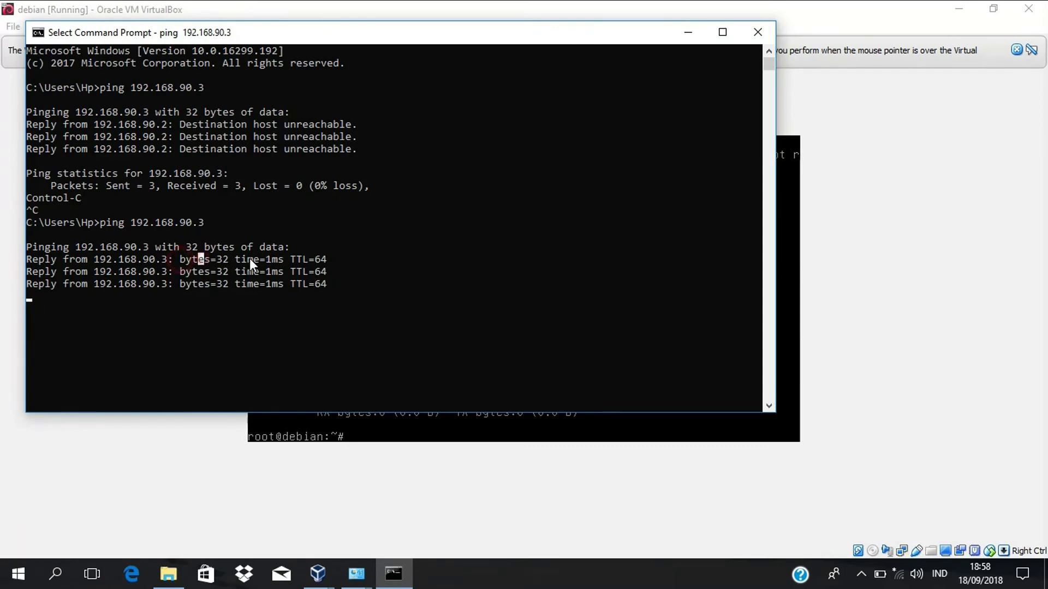
left_click(269, 259)
left_click(312, 260)
left_click(190, 296)
left_click(202, 287)
left_click(189, 307)
key("Escape")
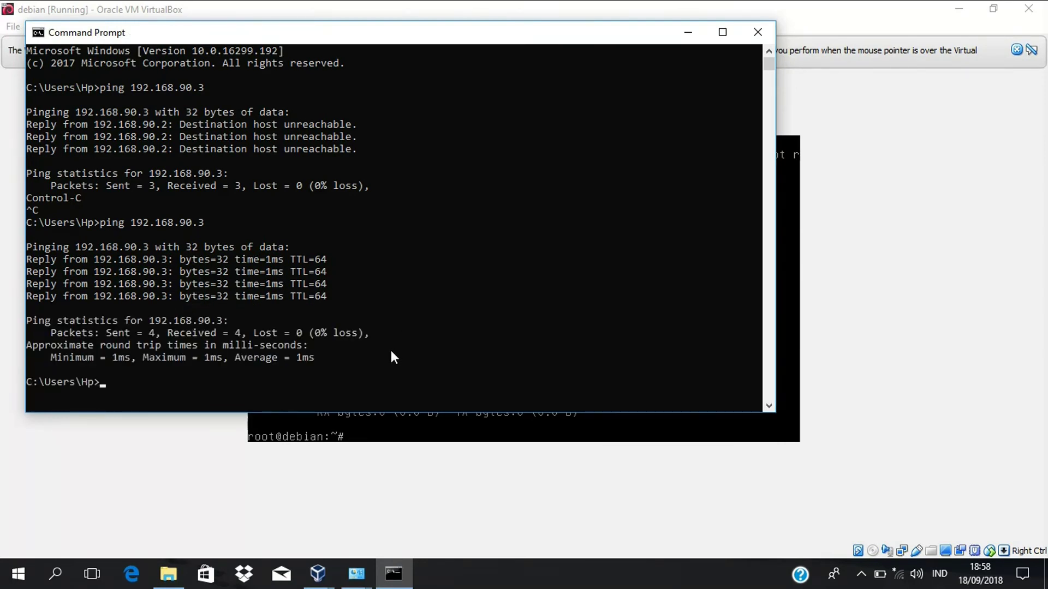
left_click(161, 298)
left_click(938, 304)
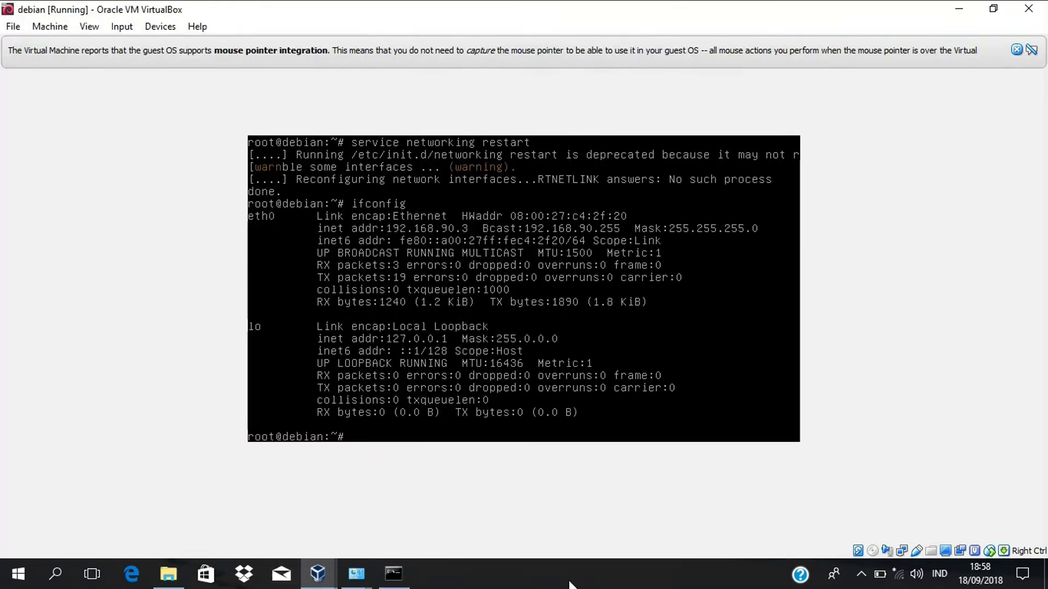
- Log out of Debian with exit and close the VM, saving the machine state
type("clea")
key("BackSpace")
key("BackSpace")
key("BackSpace")
key("BackSpace")
type("exit")
key("Return")
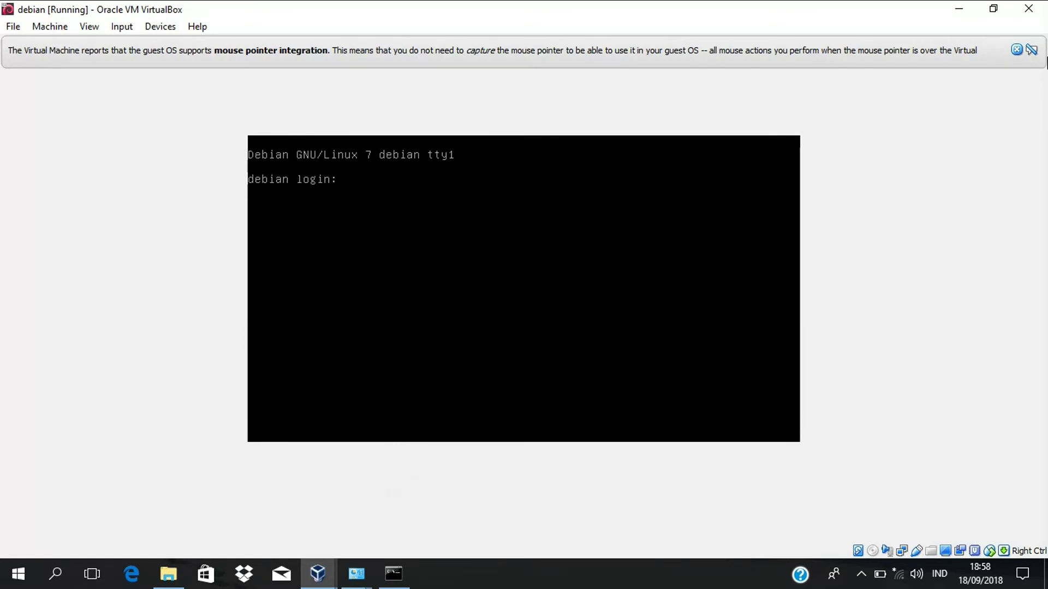
left_click(1029, 8)
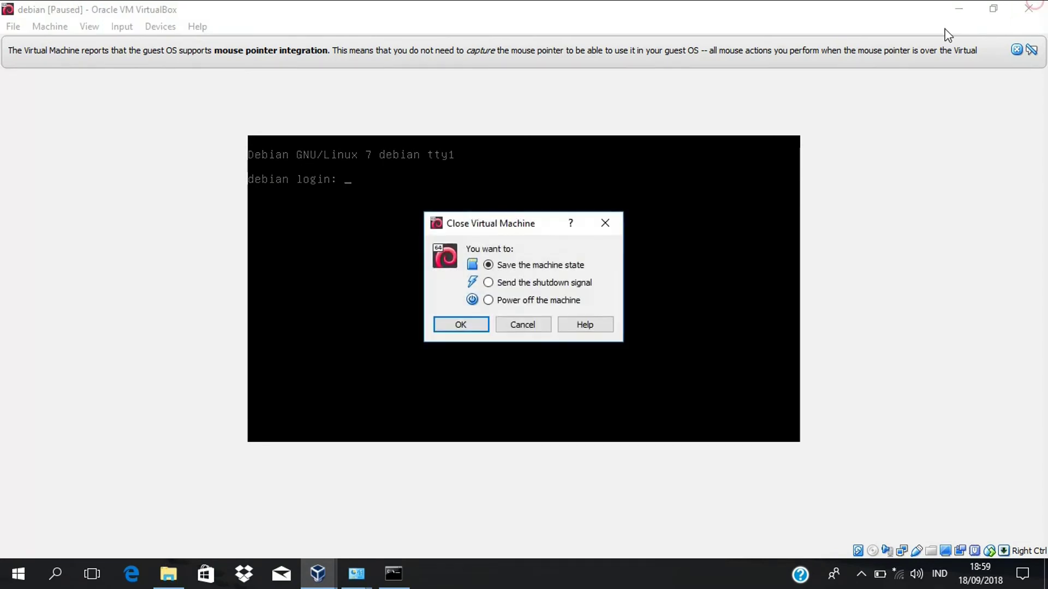
left_click(473, 327)
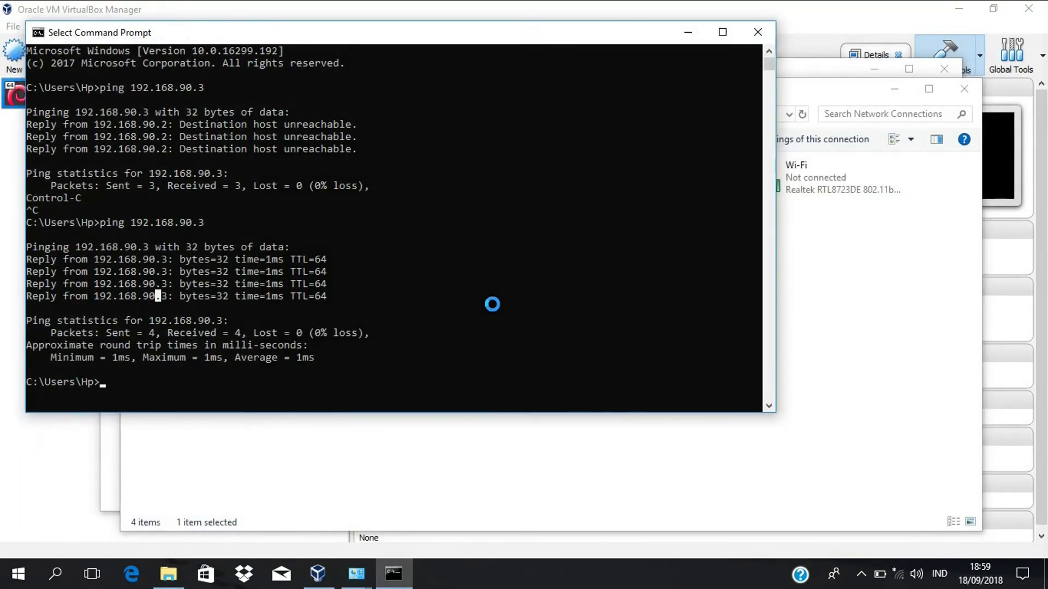
- Close the Command Prompt, Network Connections and Network and Sharing Center windows
left_click(763, 42)
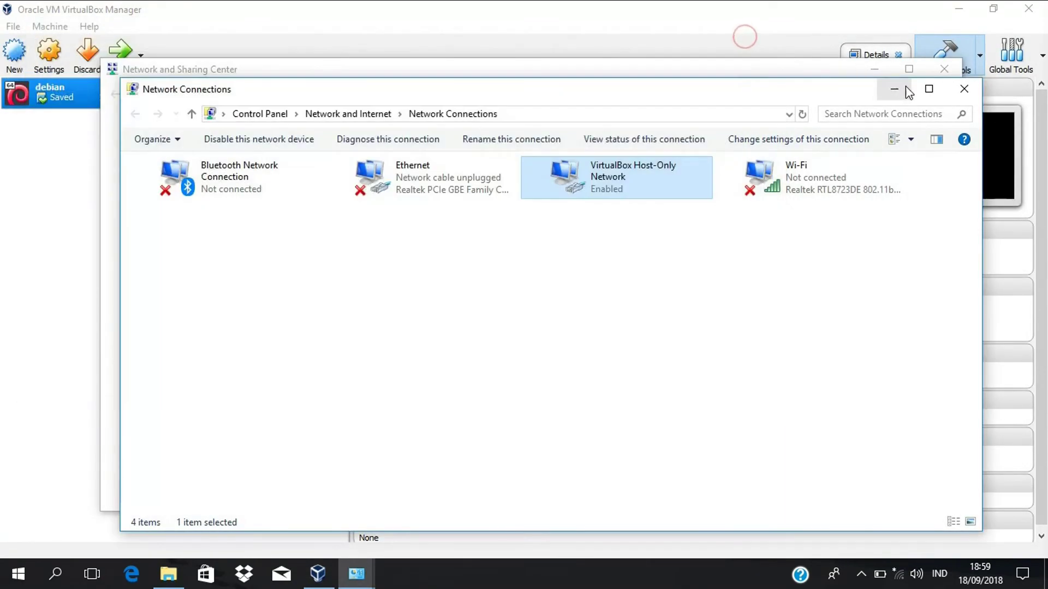
left_click(957, 89)
left_click(934, 69)
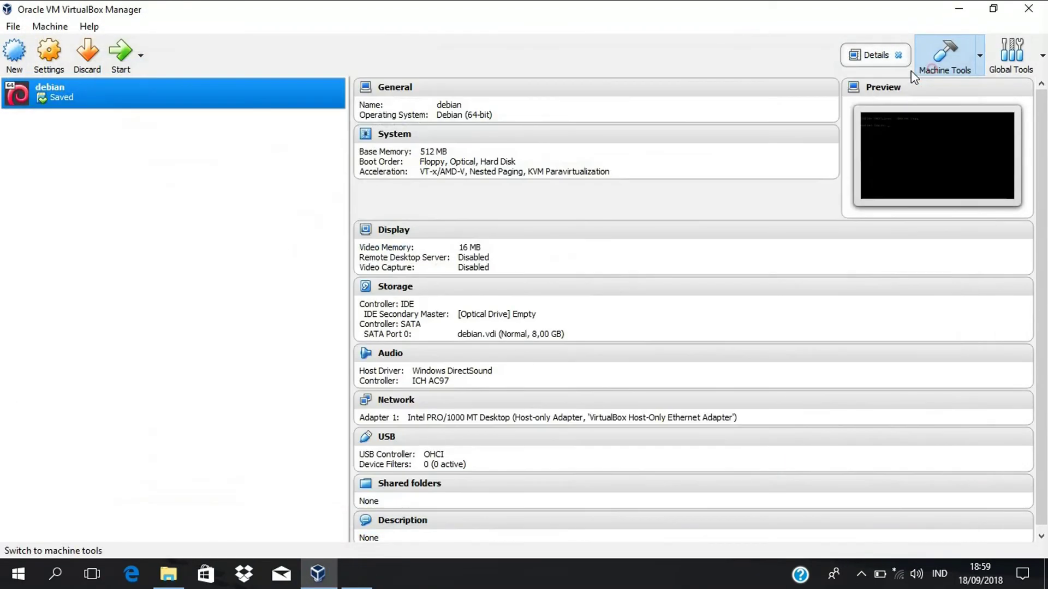